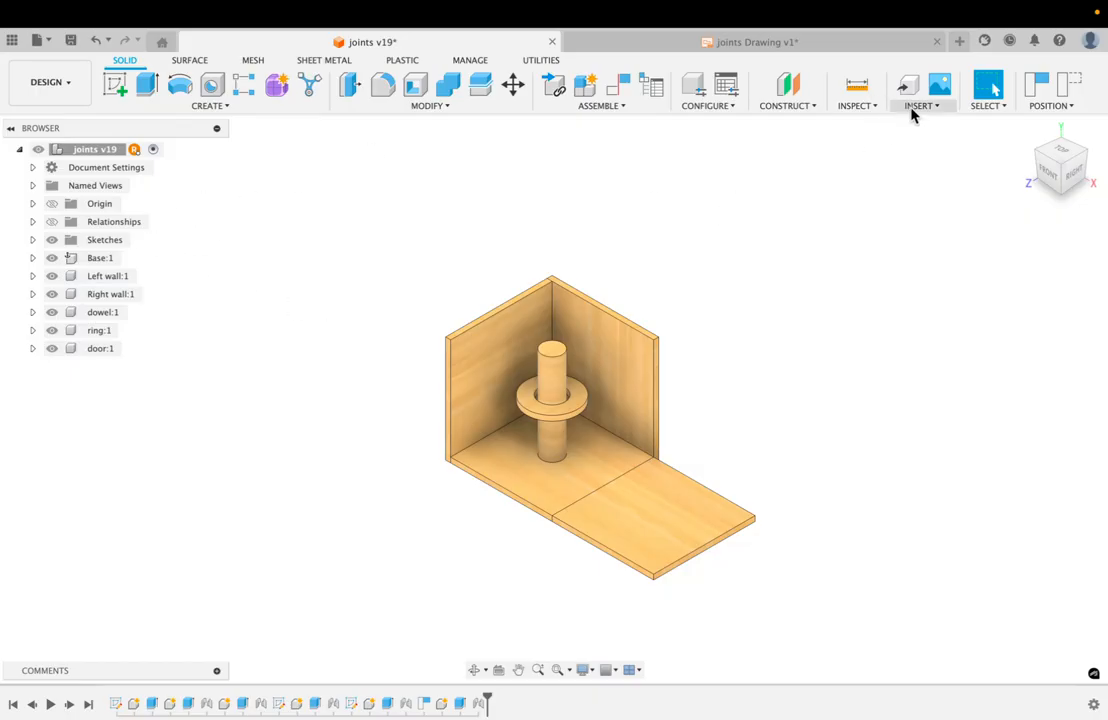
left_click(861, 107)
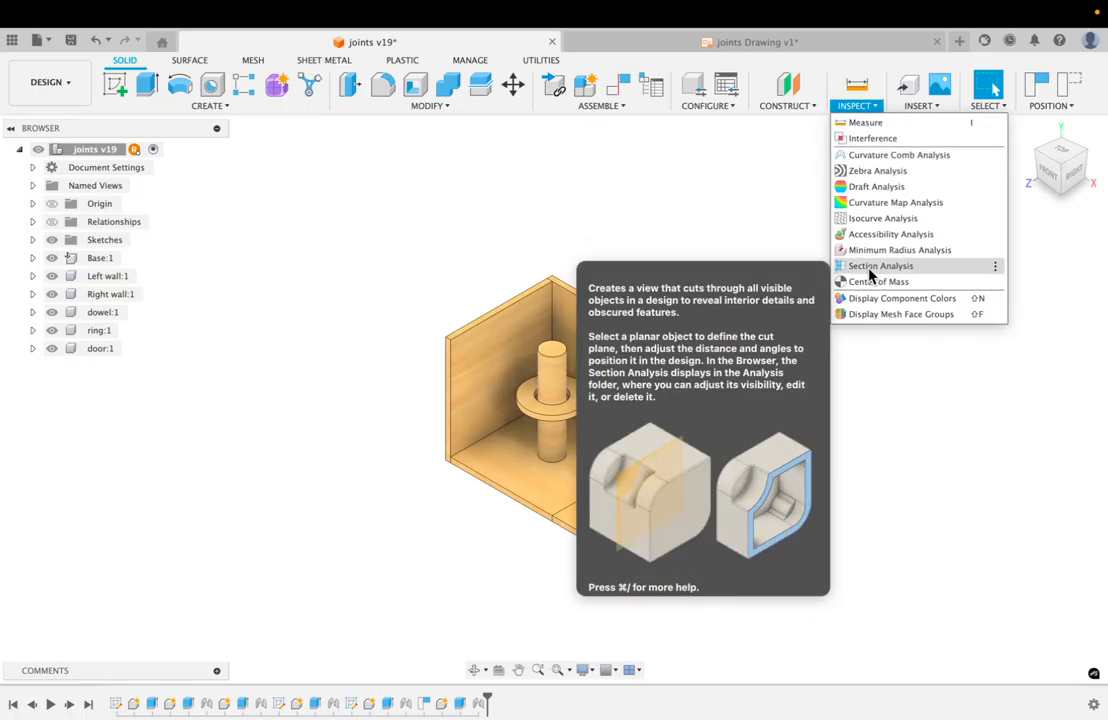
left_click(866, 266)
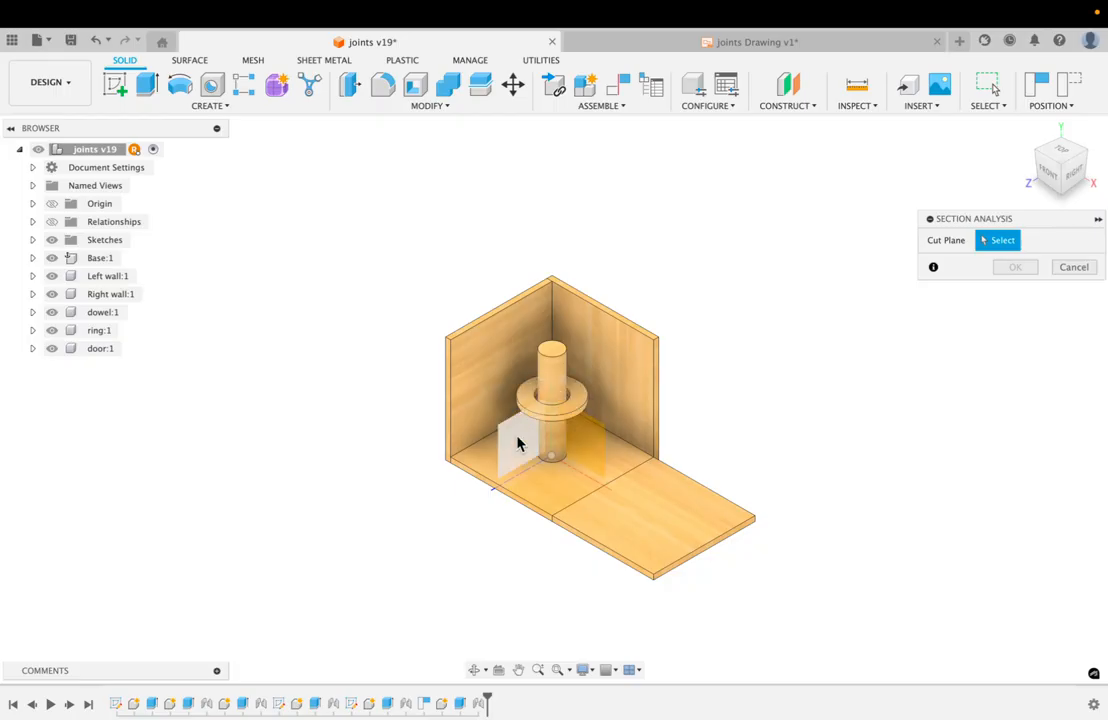
left_click(512, 448)
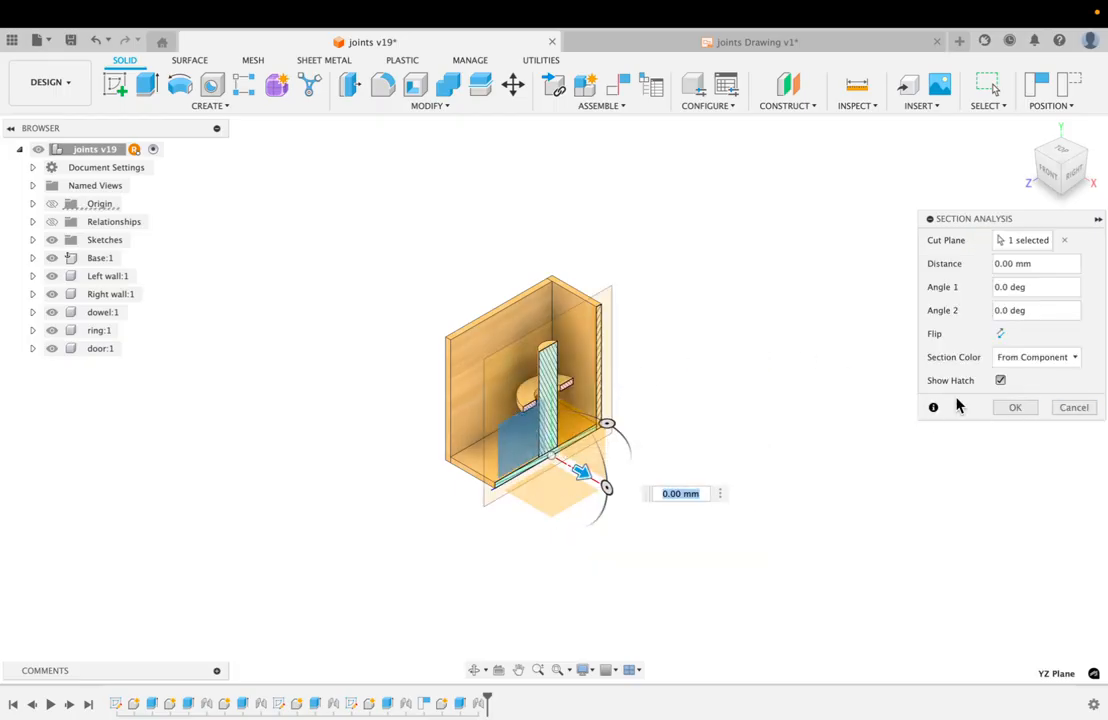
left_click(1078, 410)
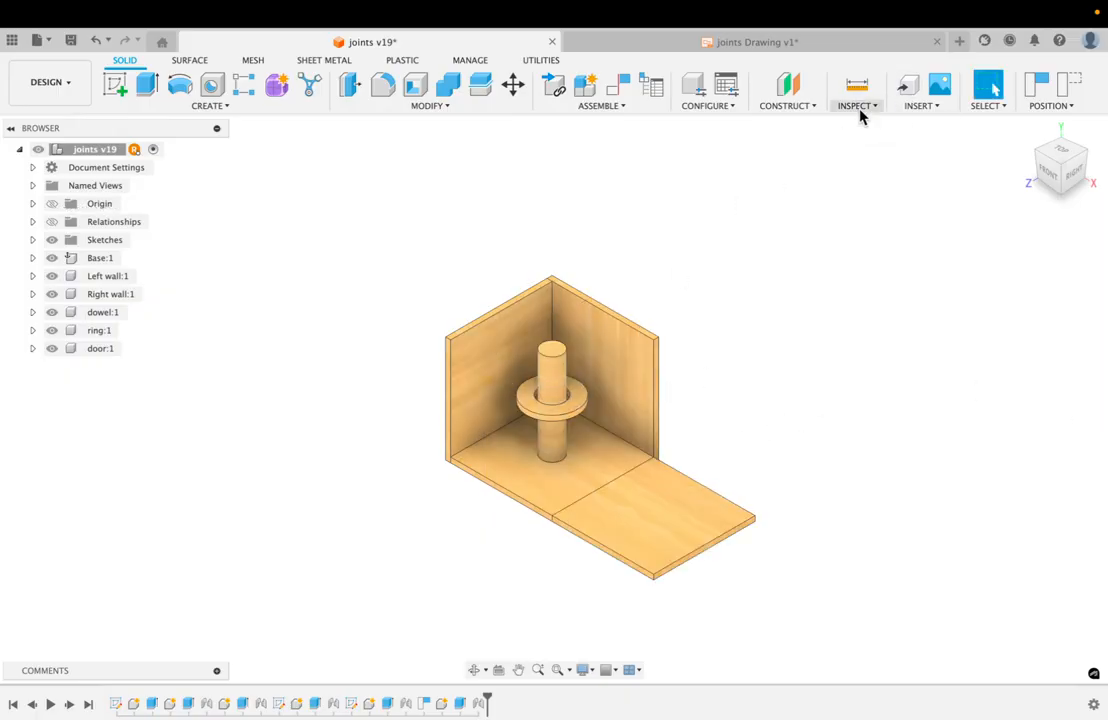
Step: Create a section analysis through the assembly on the XY plane at 0 mm distance, then hide it
left_click(918, 105)
mouse_move(862, 106)
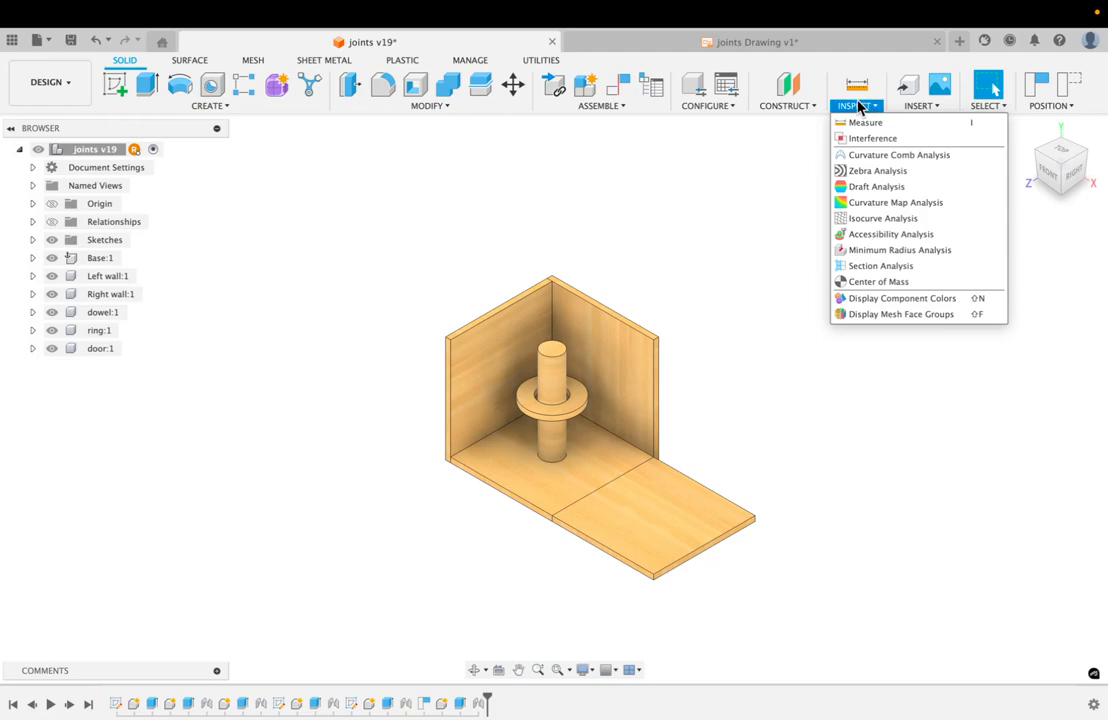
left_click(850, 266)
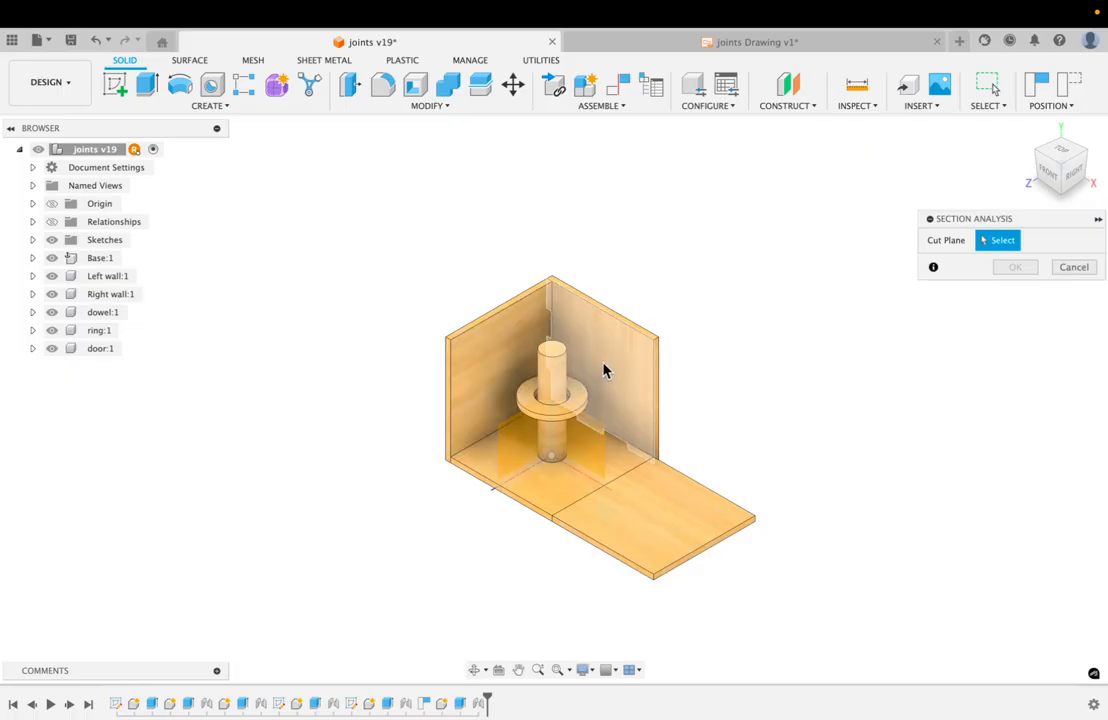
left_click(587, 443)
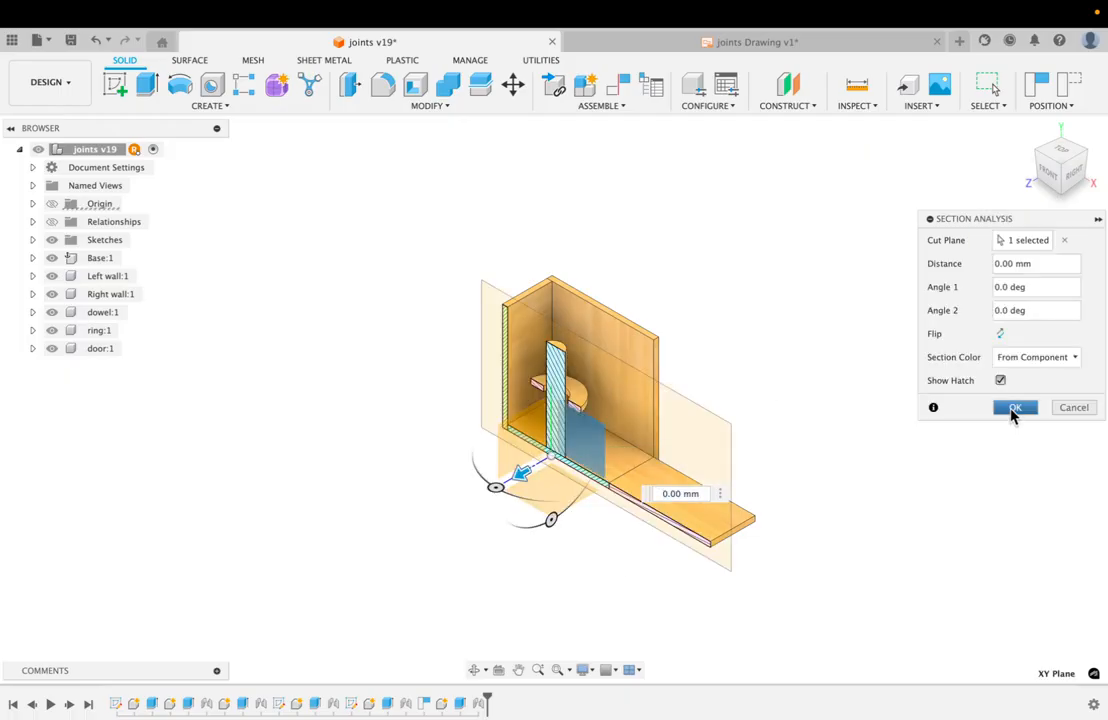
left_click(1013, 410)
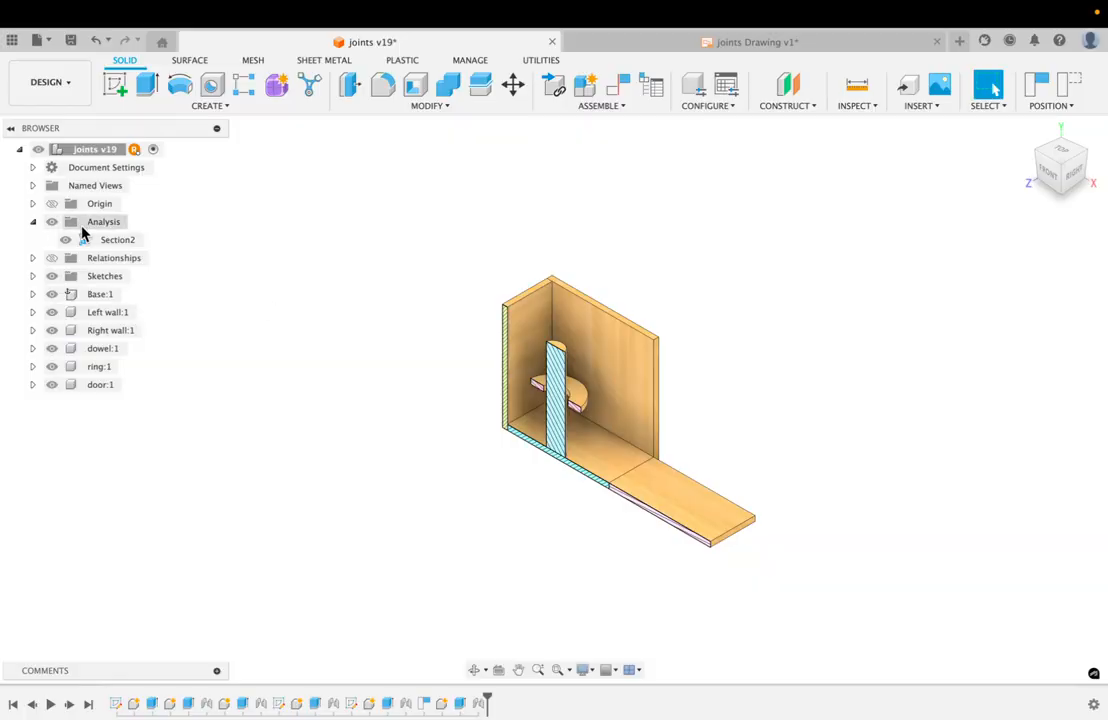
left_click(64, 241)
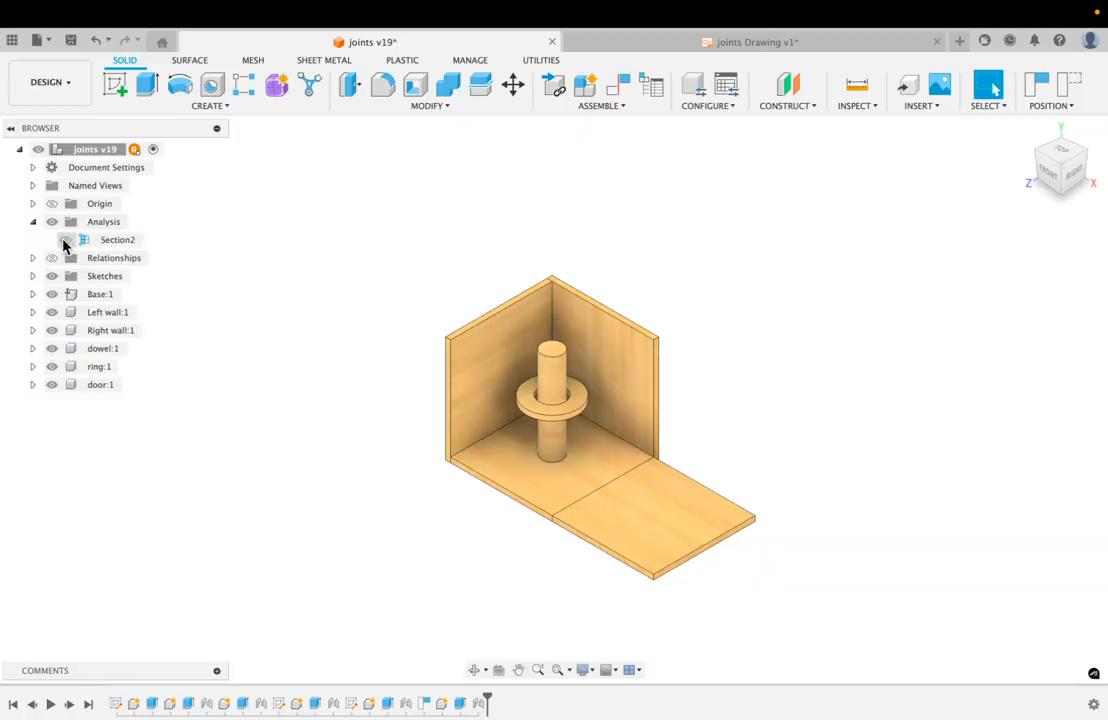
Step: Create a second section analysis on the YZ plane at 0 mm distance and hide it as well
left_click(841, 110)
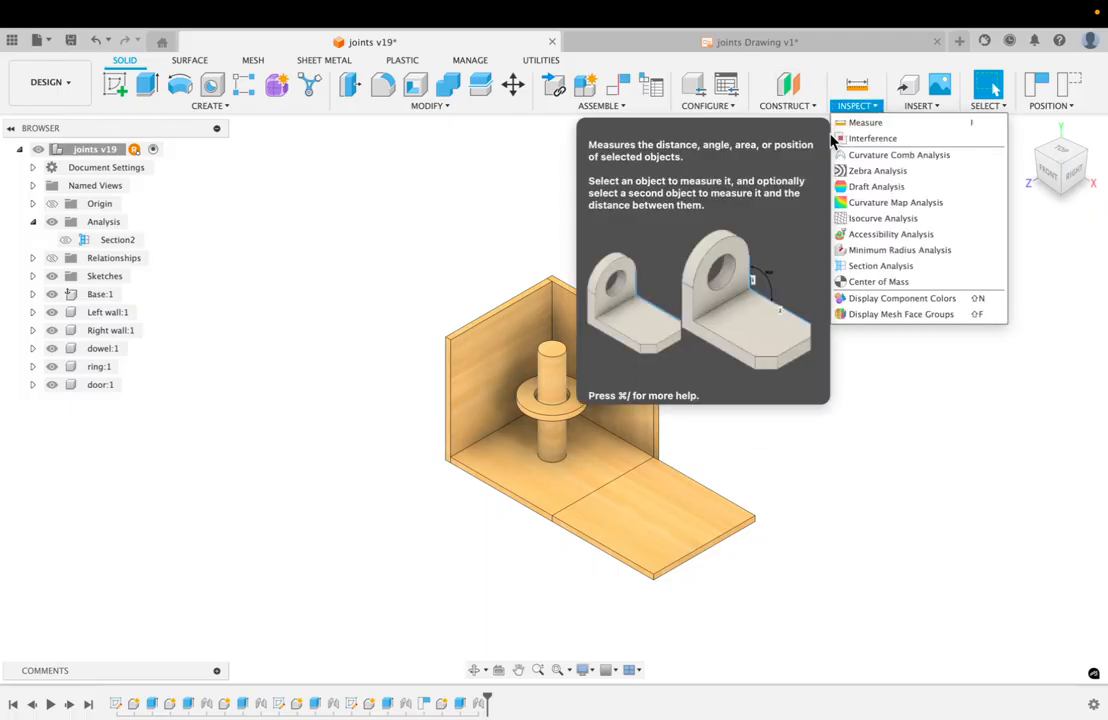
left_click(855, 267)
left_click(534, 420)
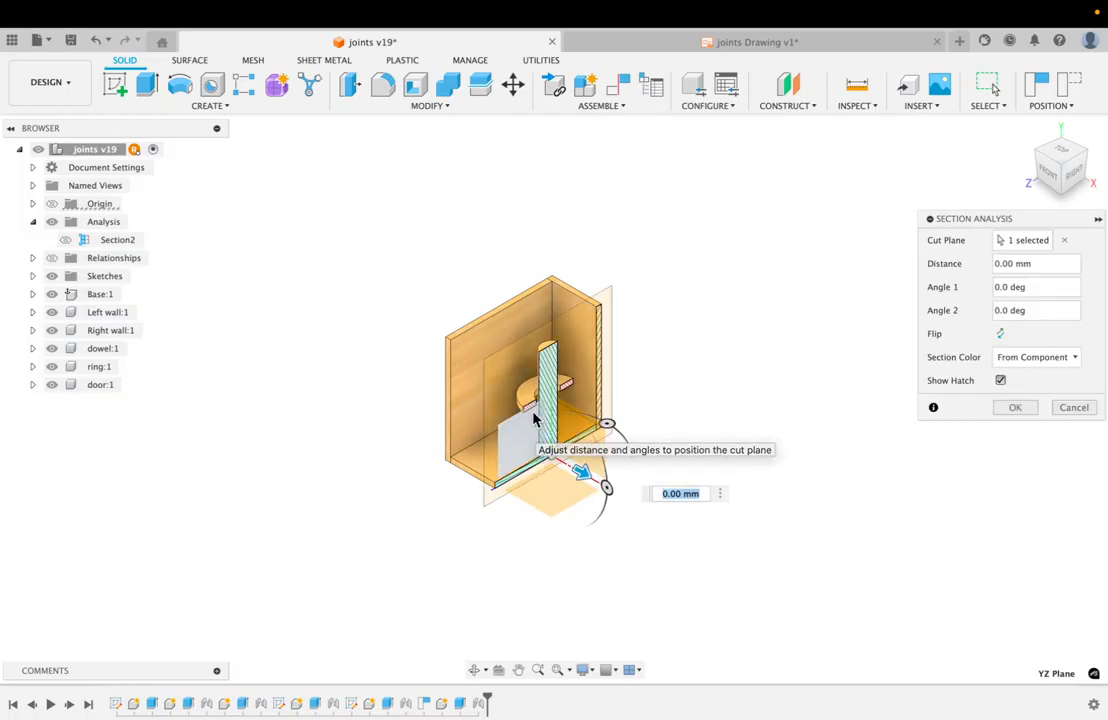
left_click(1018, 409)
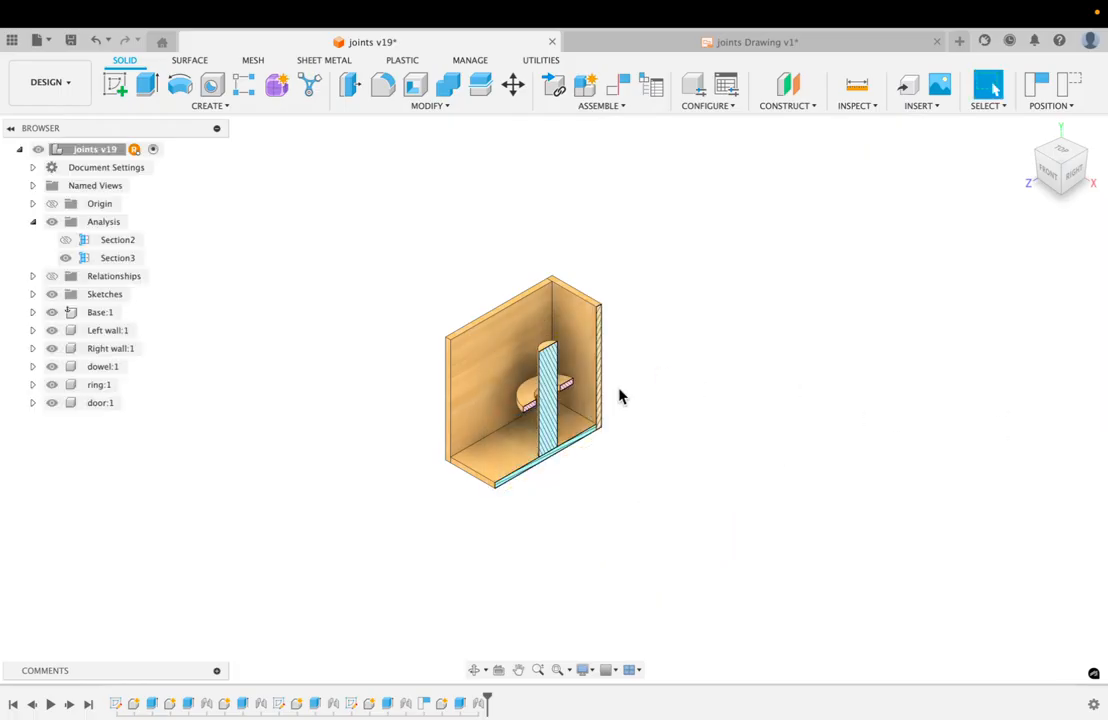
left_click(65, 257)
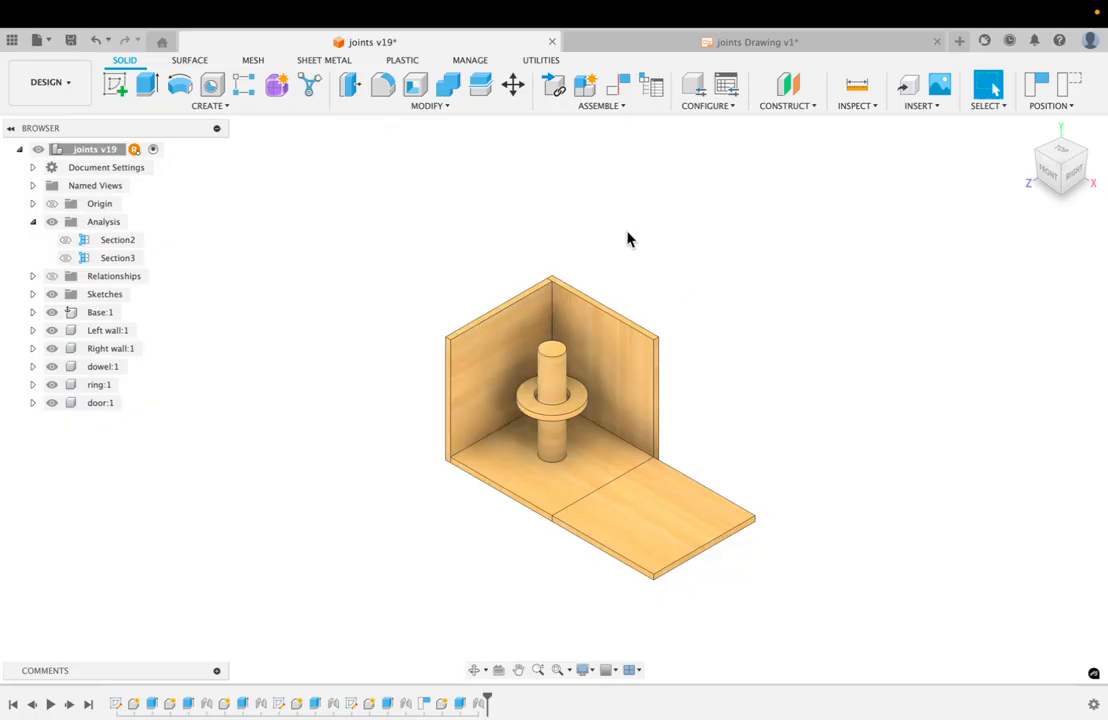
right_click(97, 150)
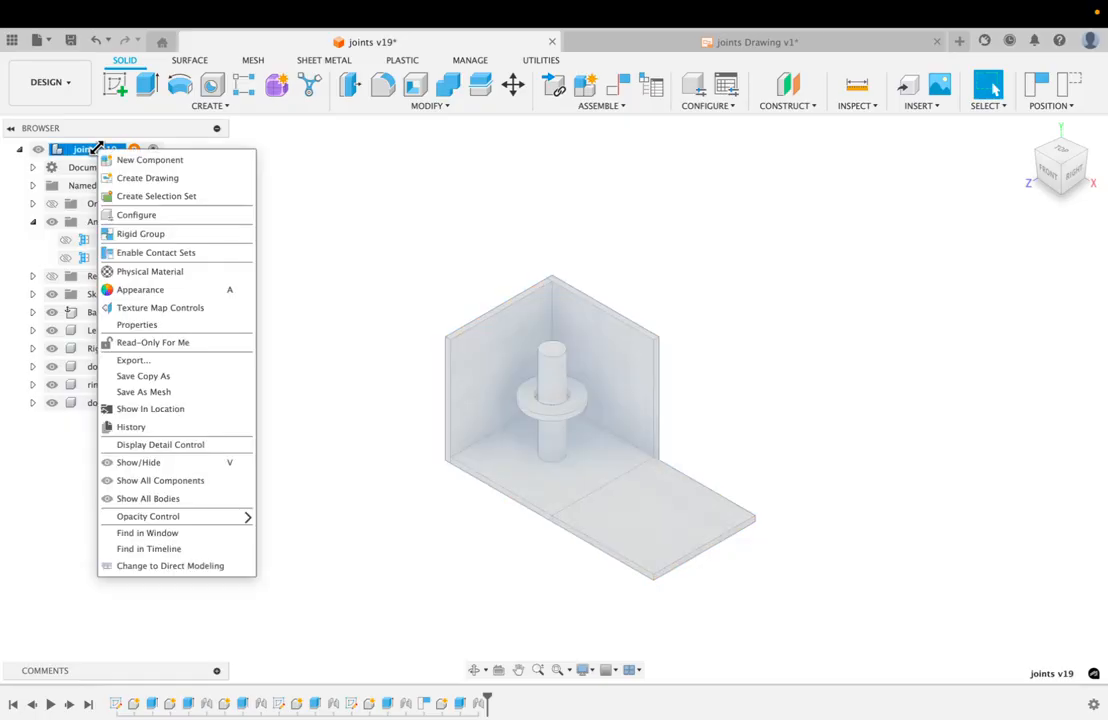
left_click(139, 180)
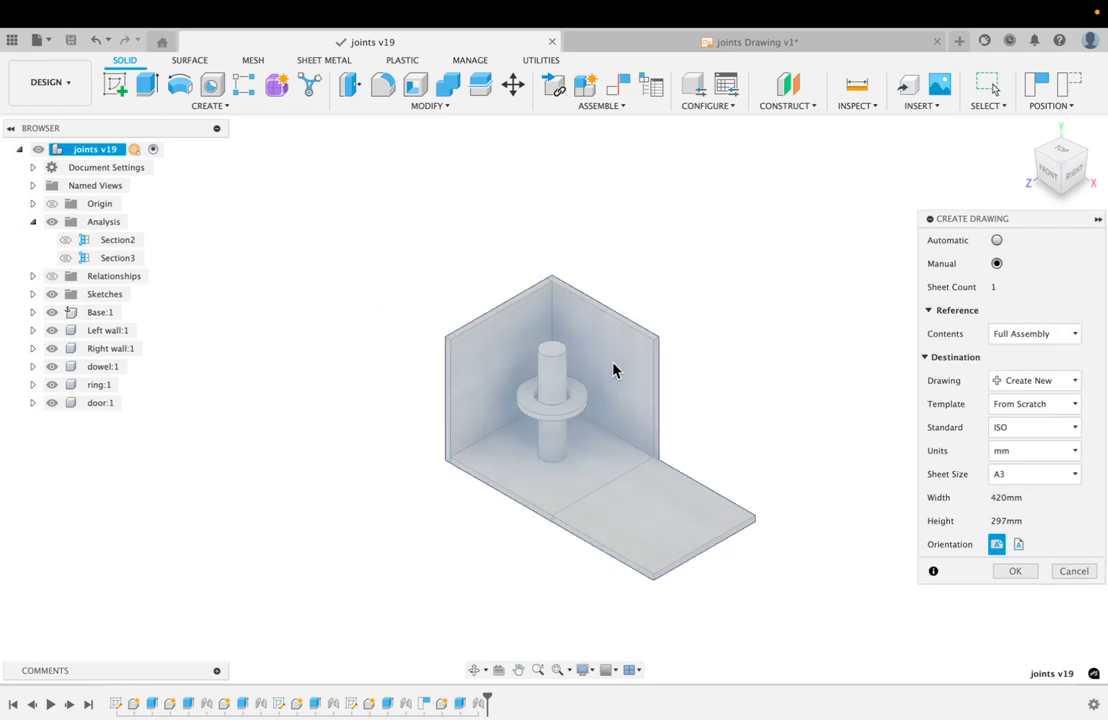
left_click(1073, 571)
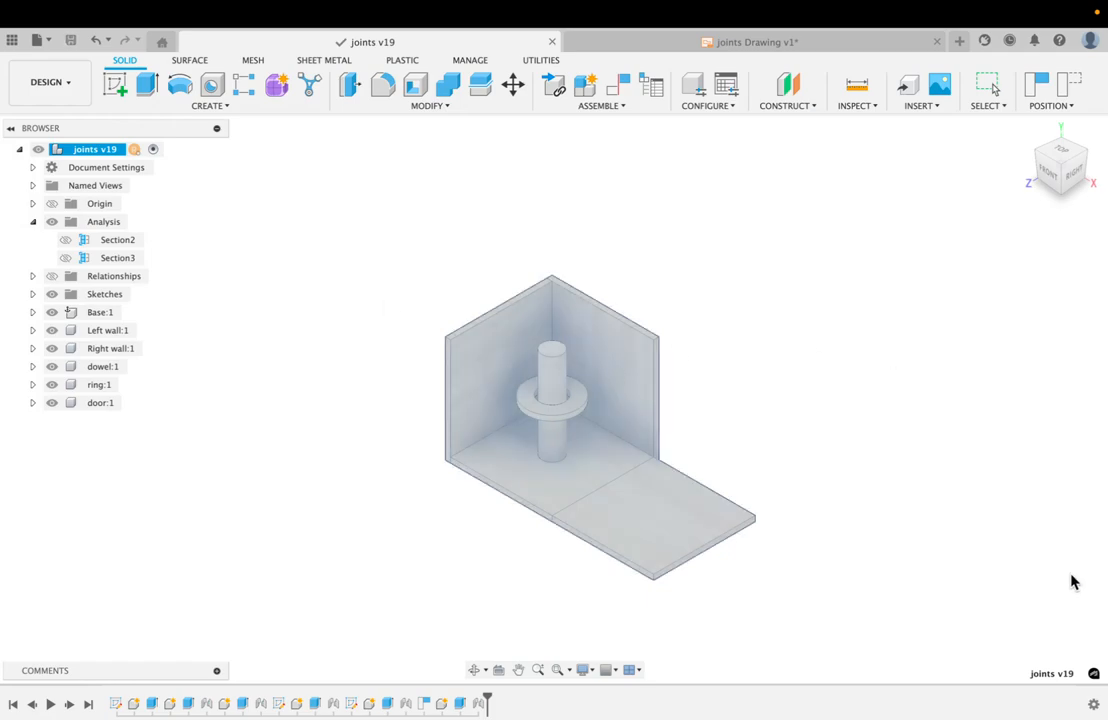
Step: Swing the door upright to close that side of the box and save the design with the description "User Saved"
left_click_drag(671, 517, 591, 416)
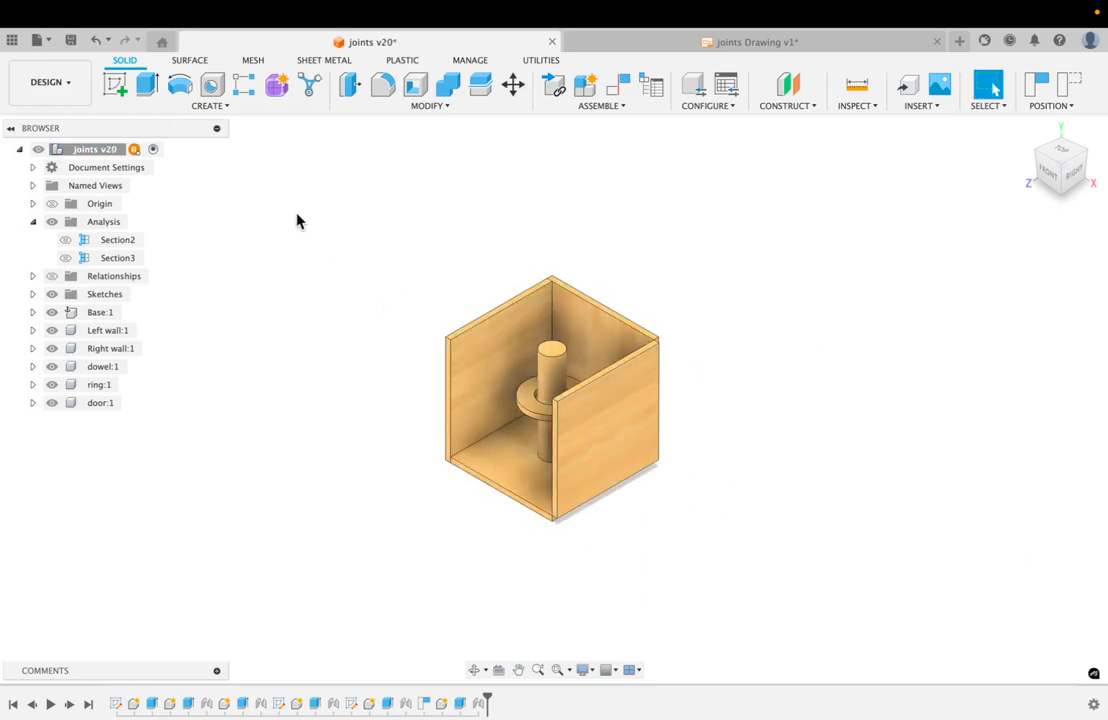
left_click(70, 40)
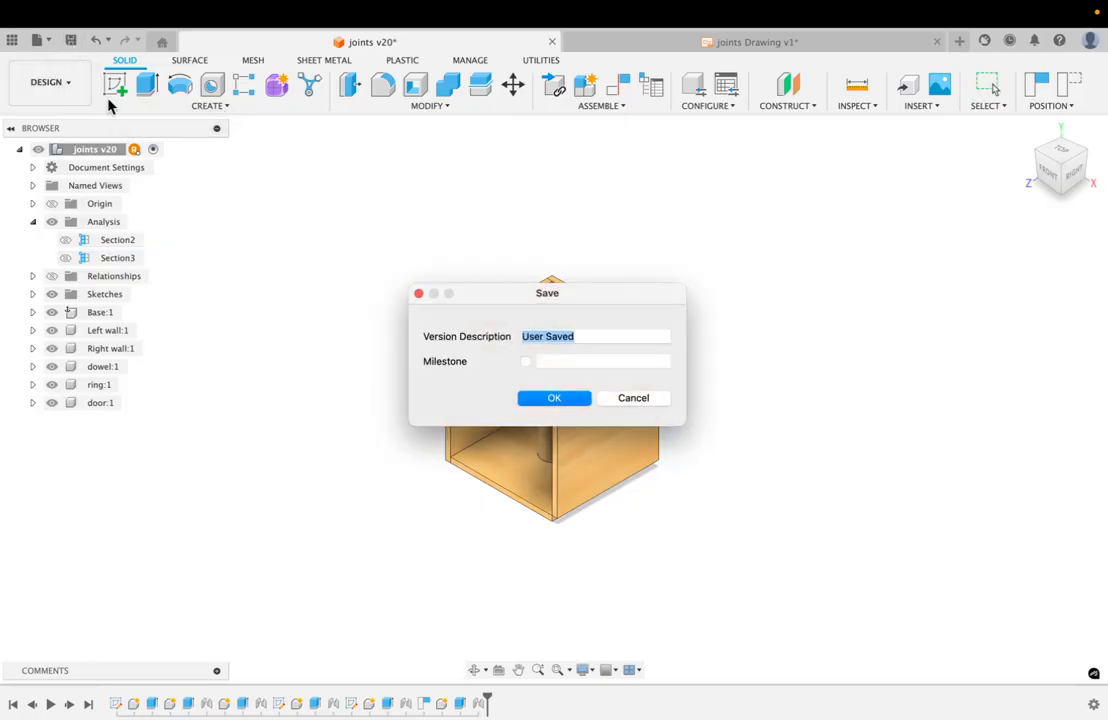
left_click(555, 399)
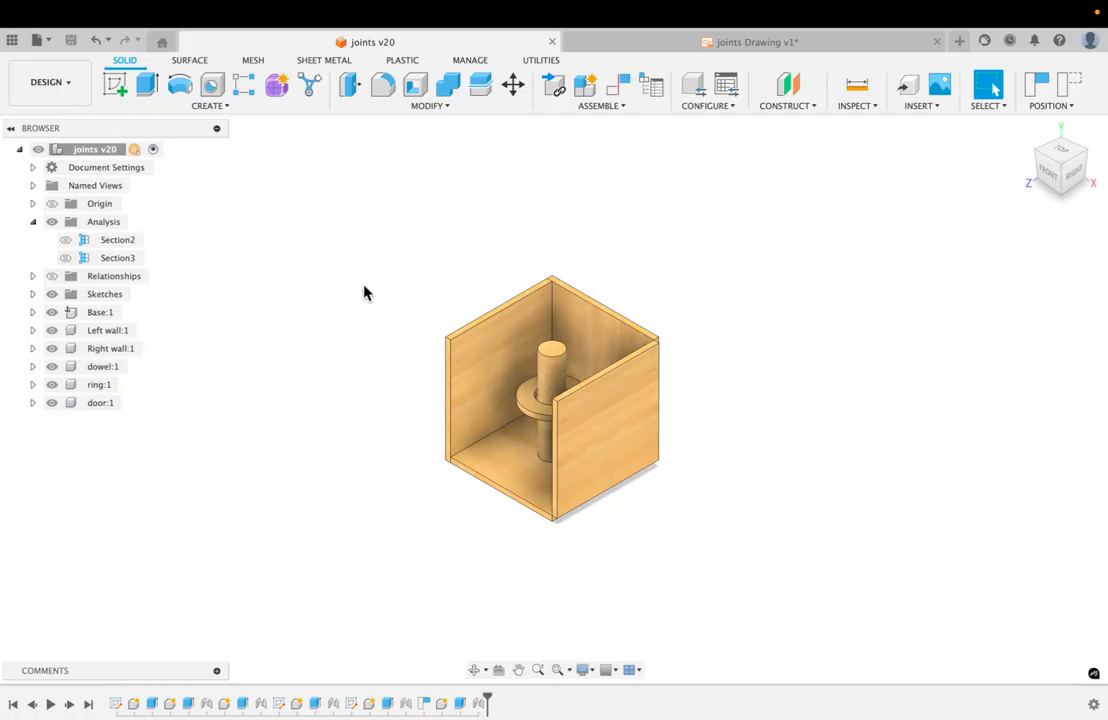
Step: Send the full assembly to a new A4 portrait sheet in the existing joints Drawing, updating the drawing to the latest design version
right_click(92, 150)
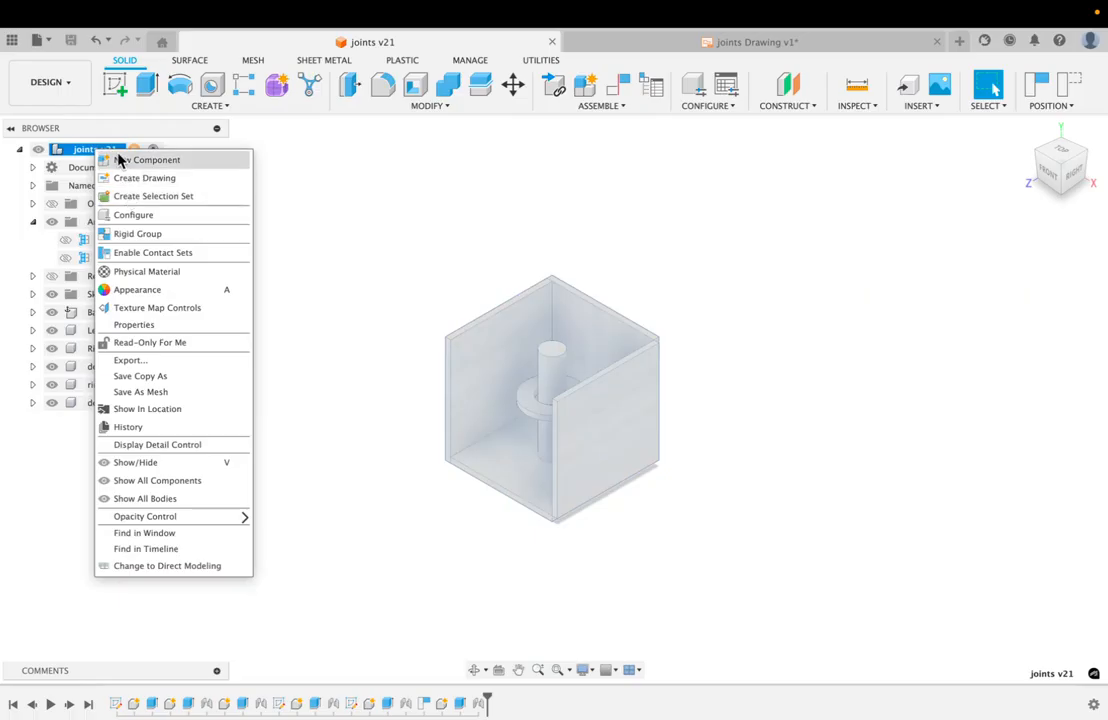
left_click(124, 178)
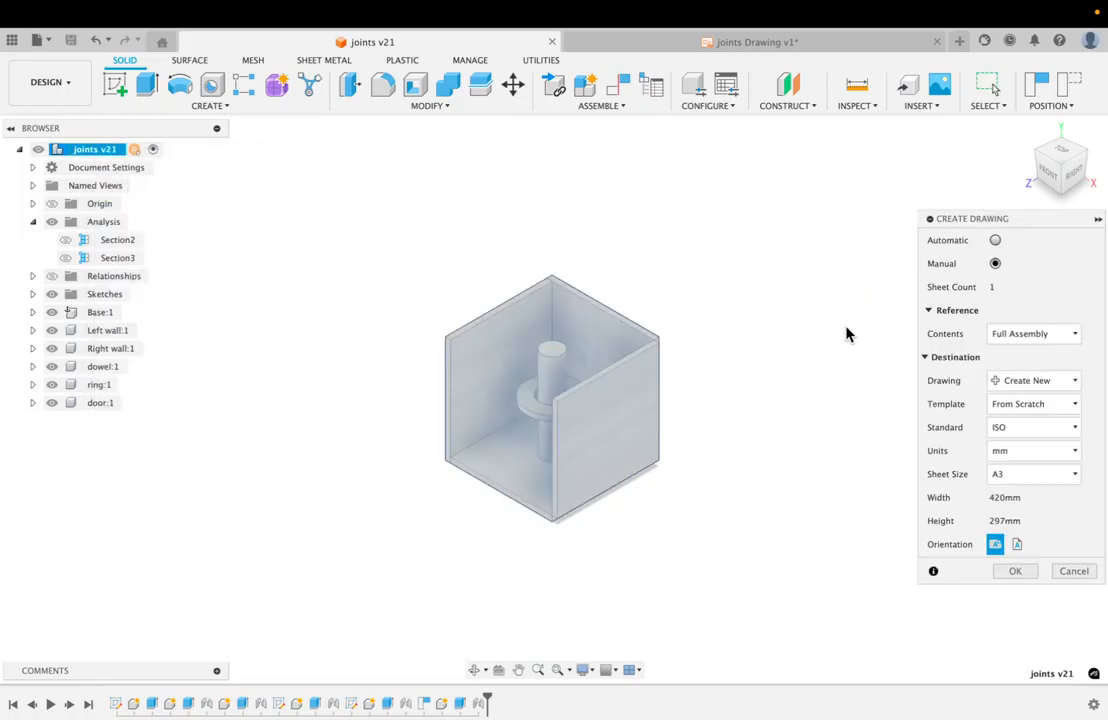
left_click(1028, 382)
left_click(1029, 420)
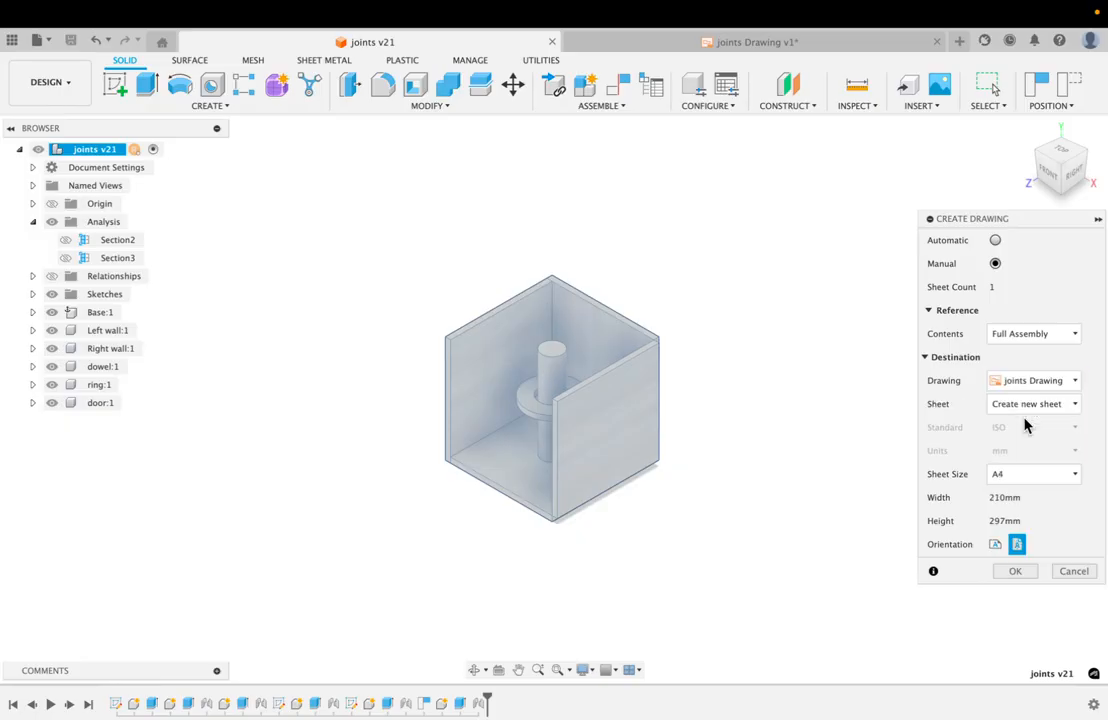
left_click(1019, 406)
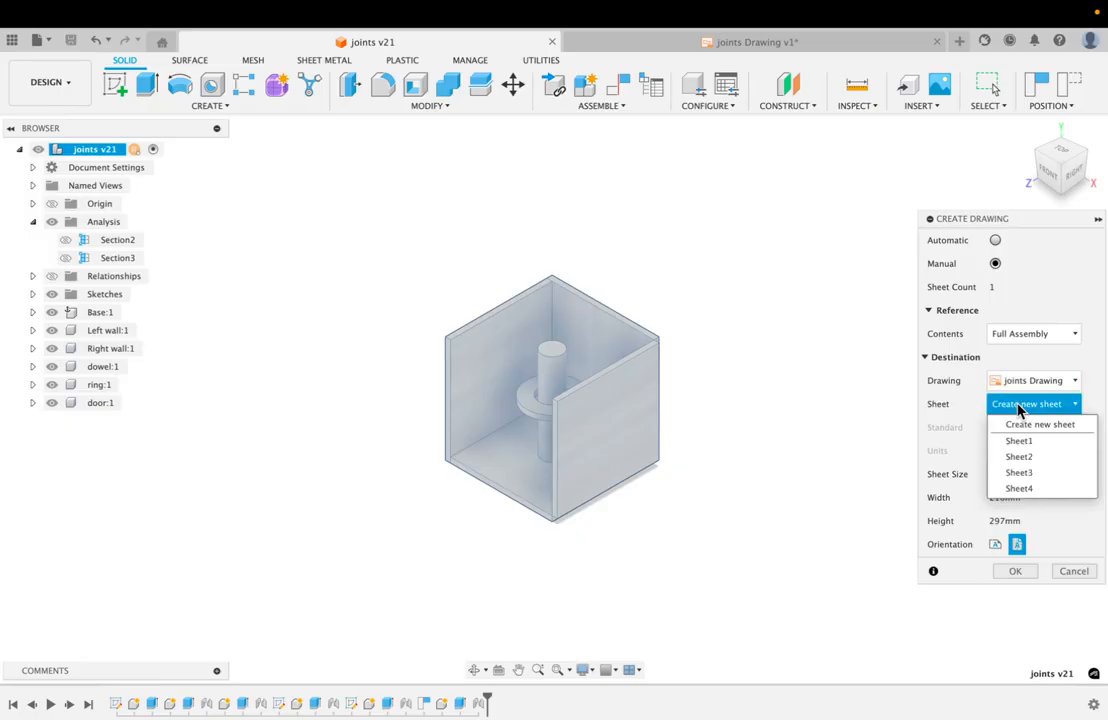
left_click(1016, 426)
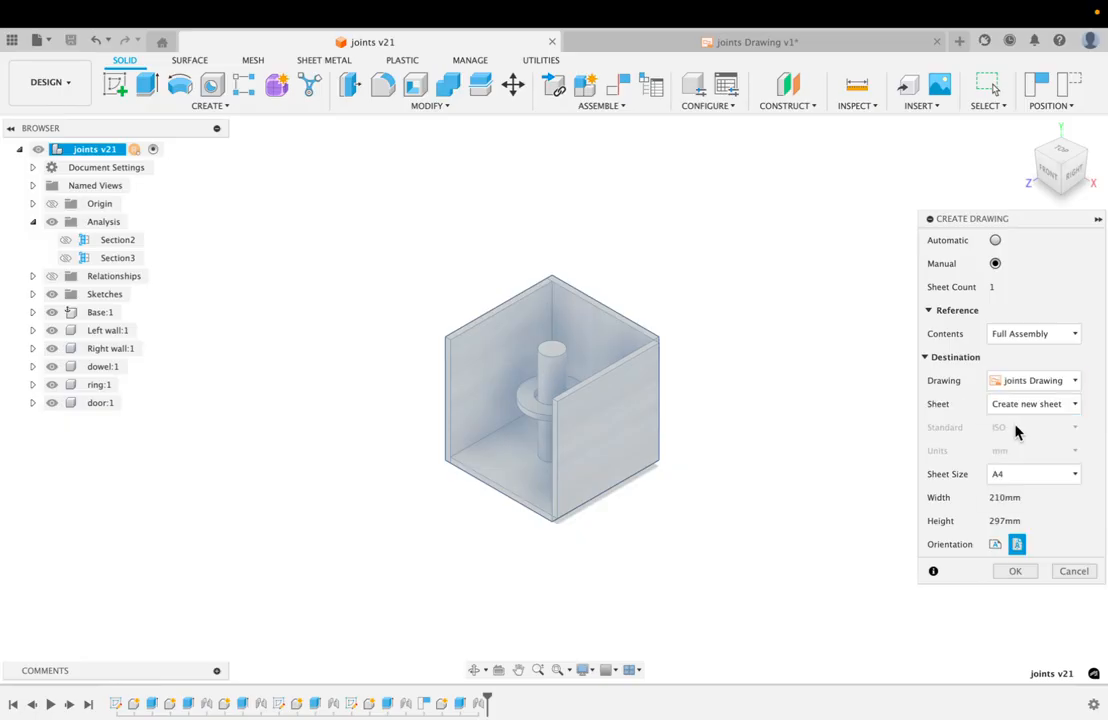
left_click(1015, 572)
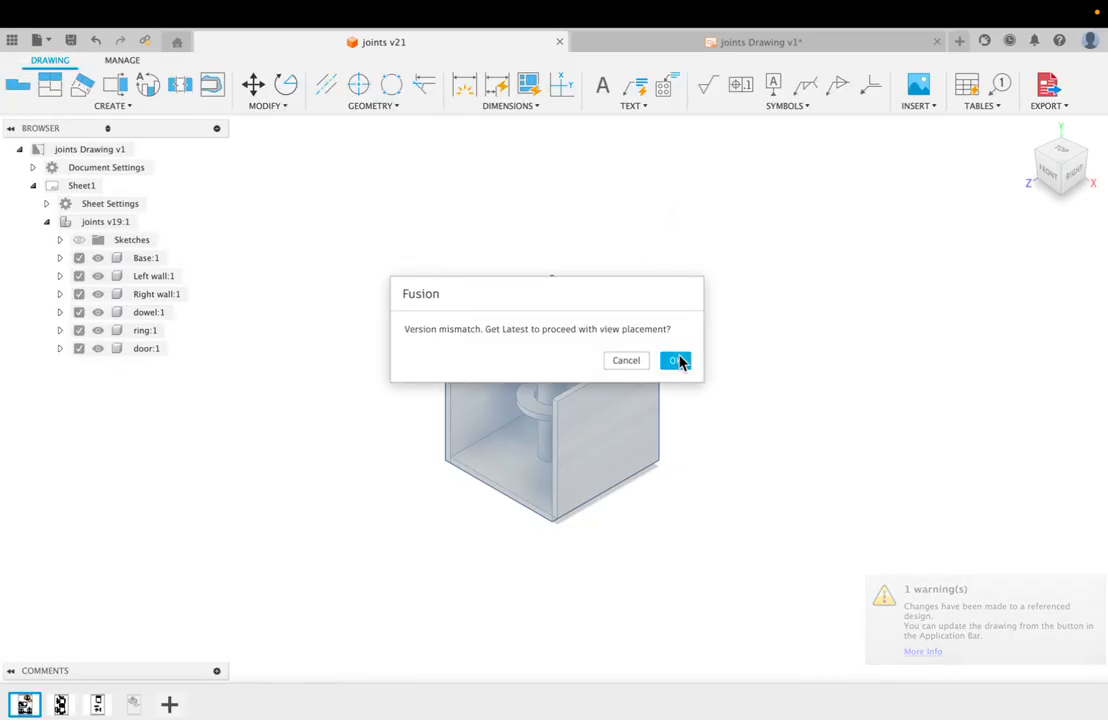
left_click(677, 361)
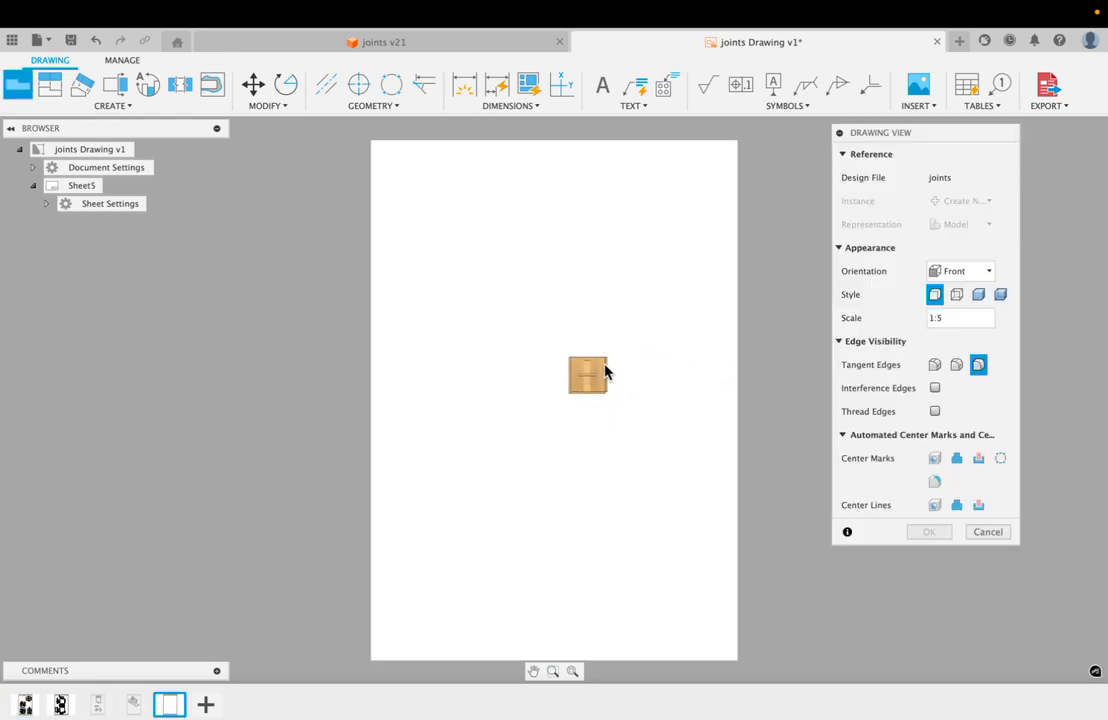
Step: Place a front base view at 1:2 scale in the lower-left area of the new sheet
left_click(958, 318)
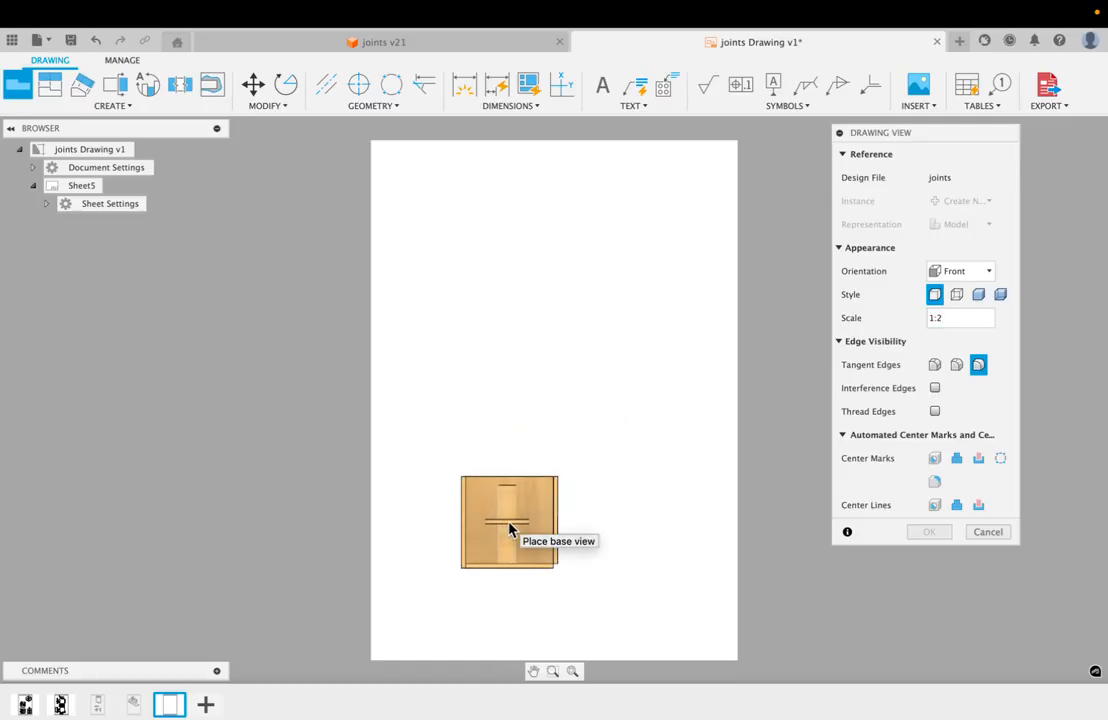
left_click(481, 548)
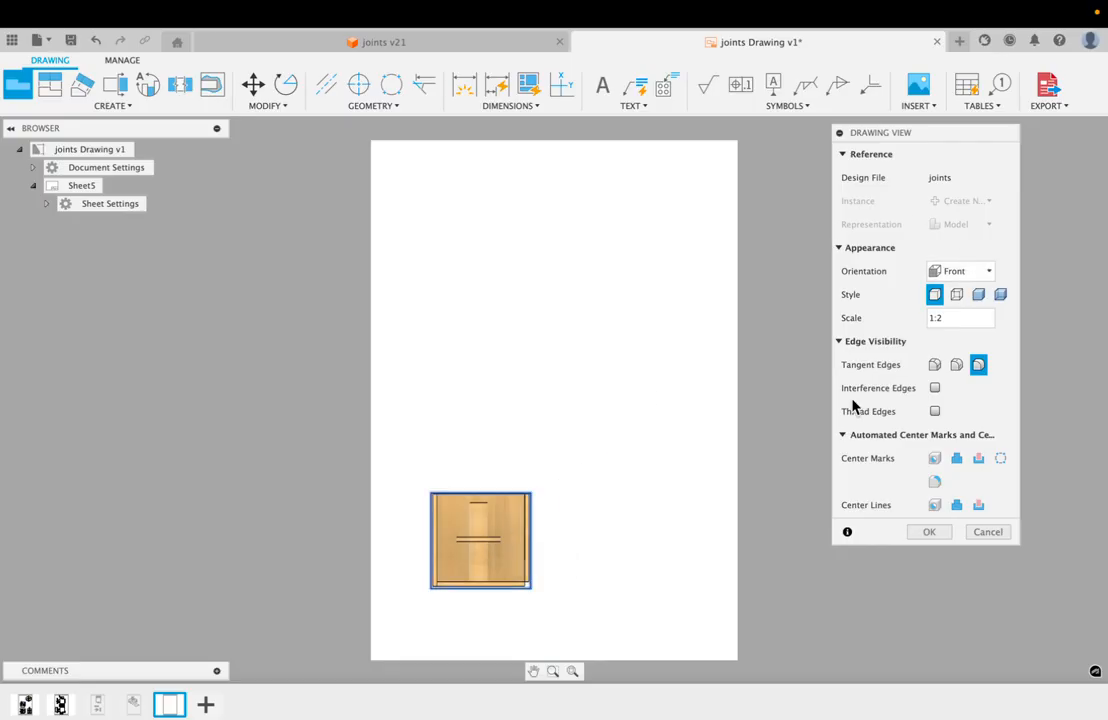
left_click(925, 535)
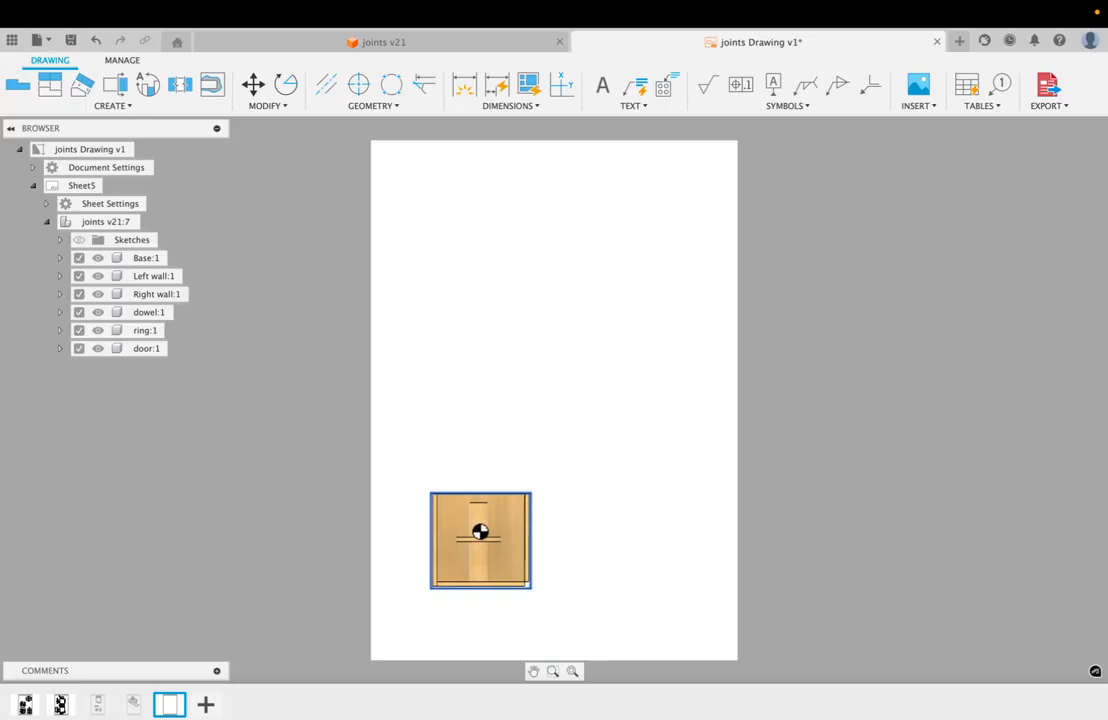
Step: Project an isometric view from the front base view into the upper-right area of the sheet
right_click(476, 513)
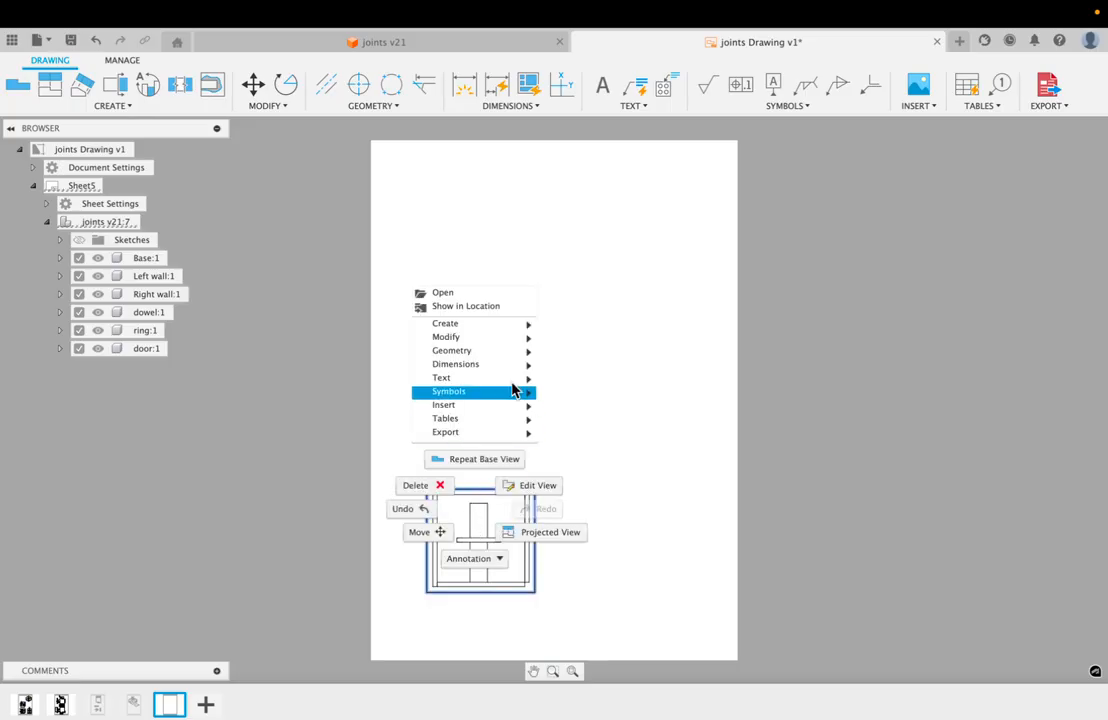
left_click(549, 555)
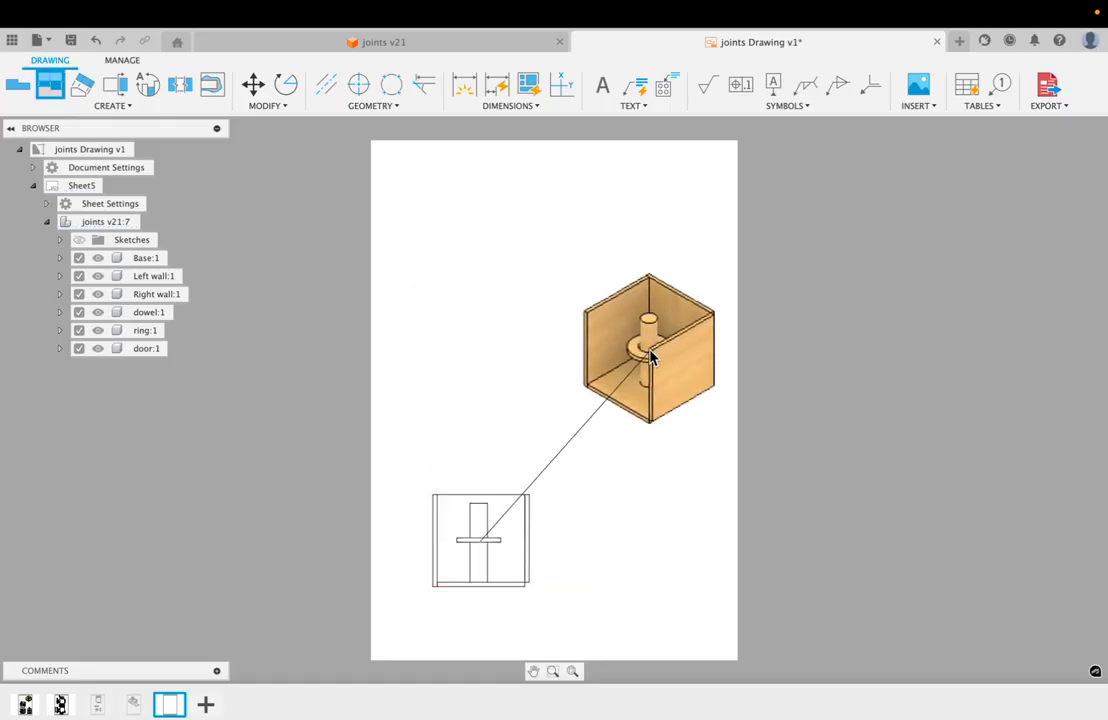
left_click(651, 350)
left_click(700, 325)
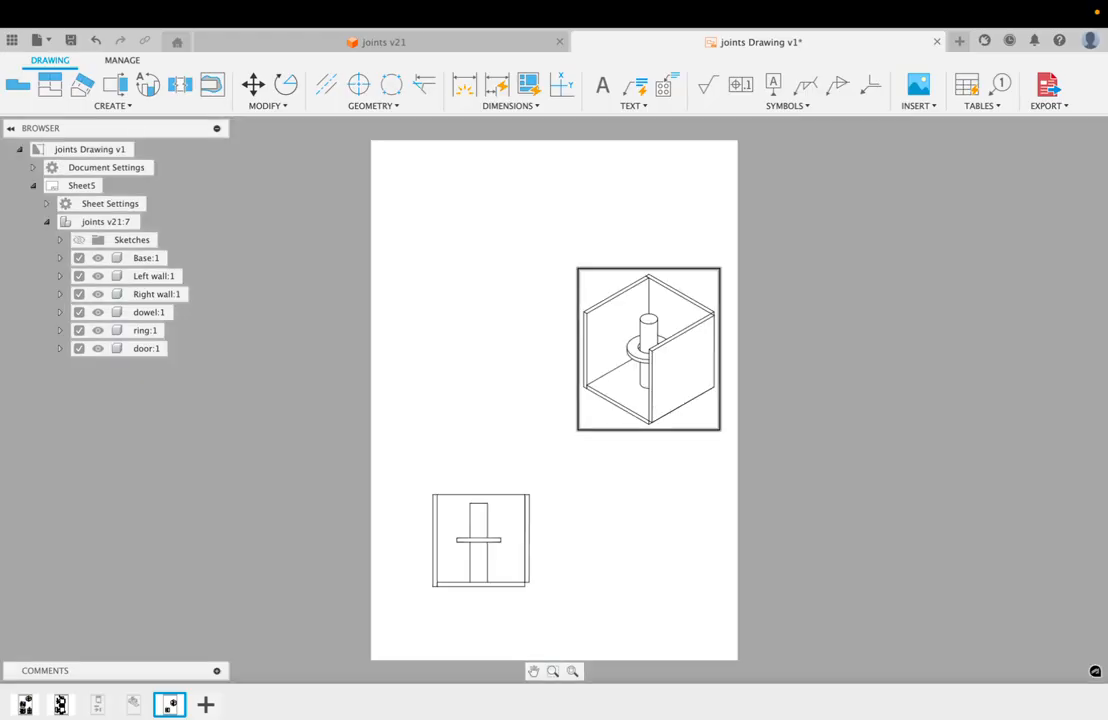
Step: Move the isometric view higher on the sheet and set its style to shaded
left_click_drag(655, 359, 650, 307)
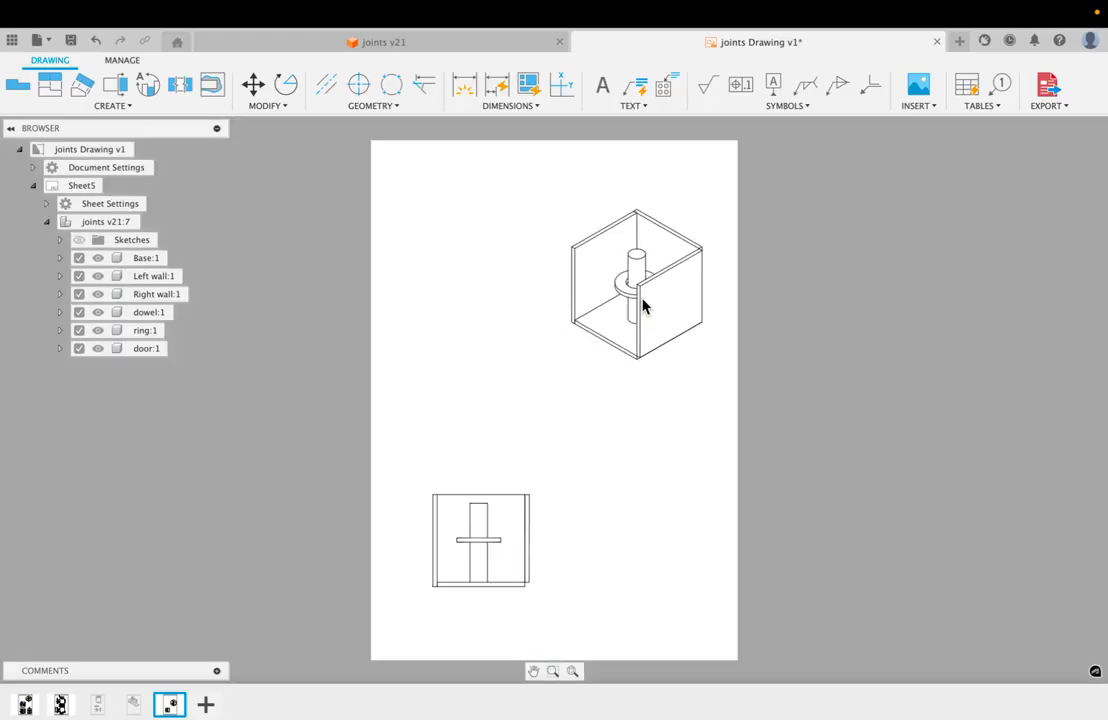
double_click(642, 305)
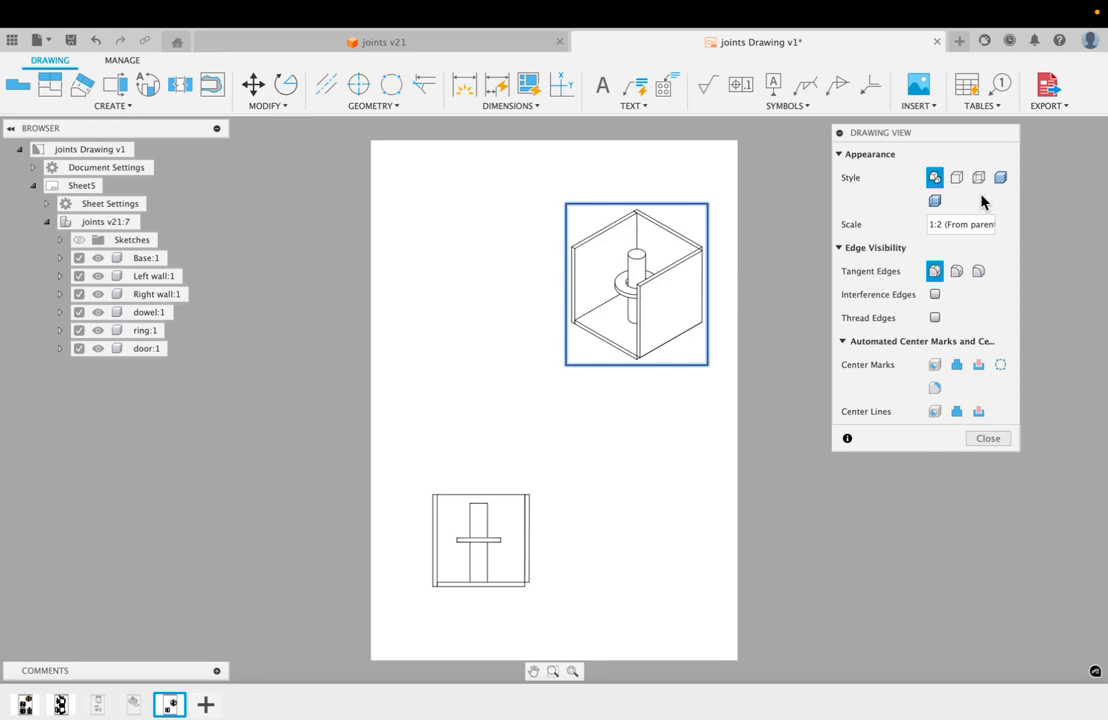
left_click(999, 178)
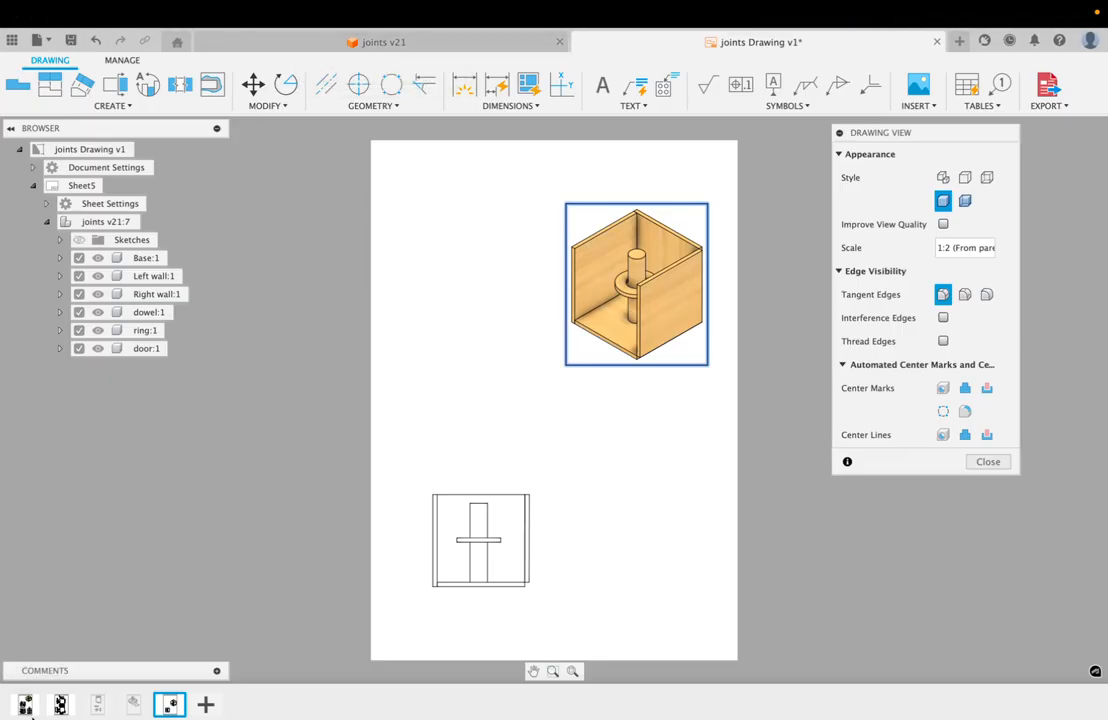
Step: Review the dimensioned assembly views on Sheet1 and the individual part views on Sheet2, and return to Sheet5
key("Delete")
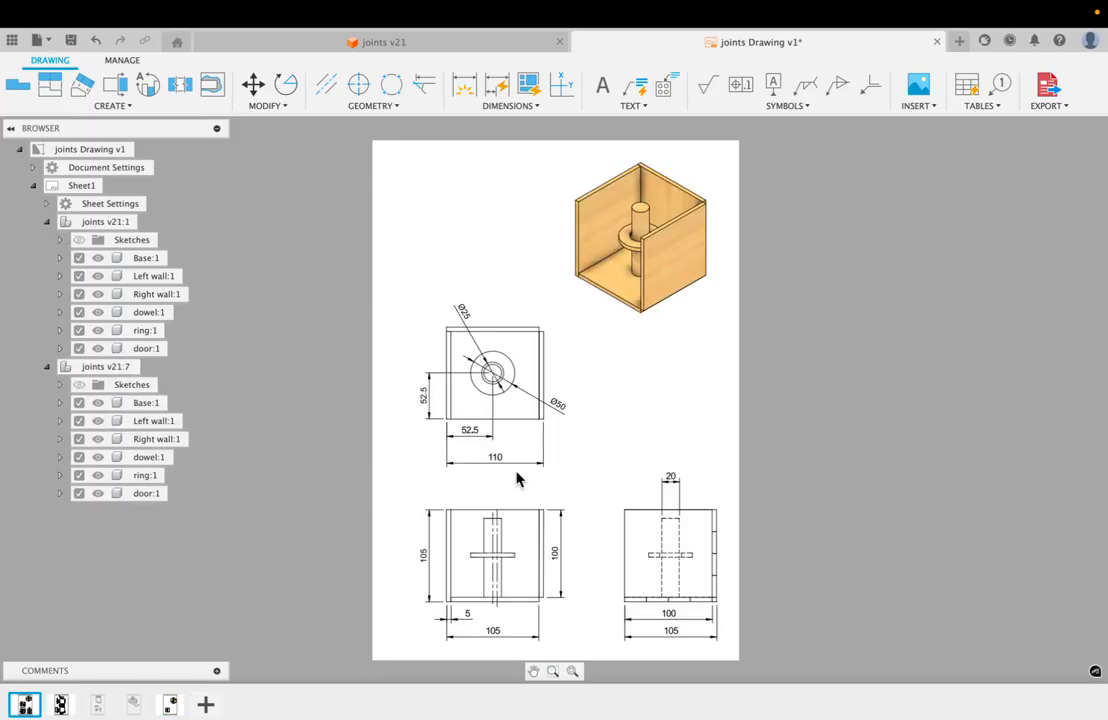
left_click(62, 707)
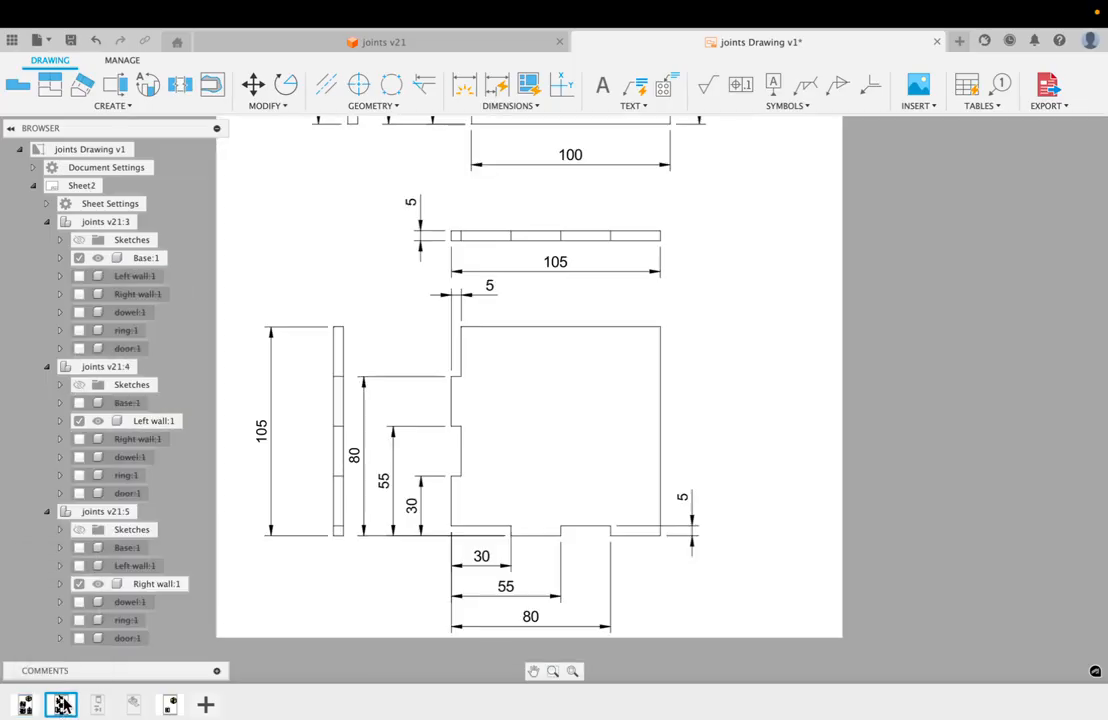
left_click(25, 705)
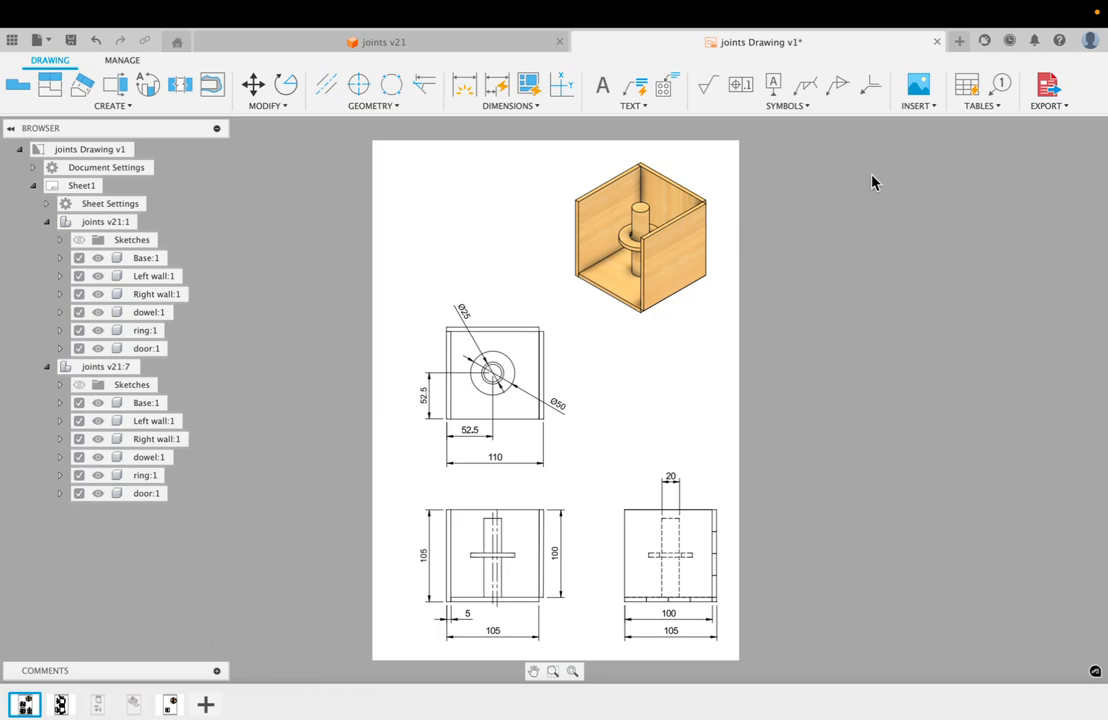
left_click(170, 706)
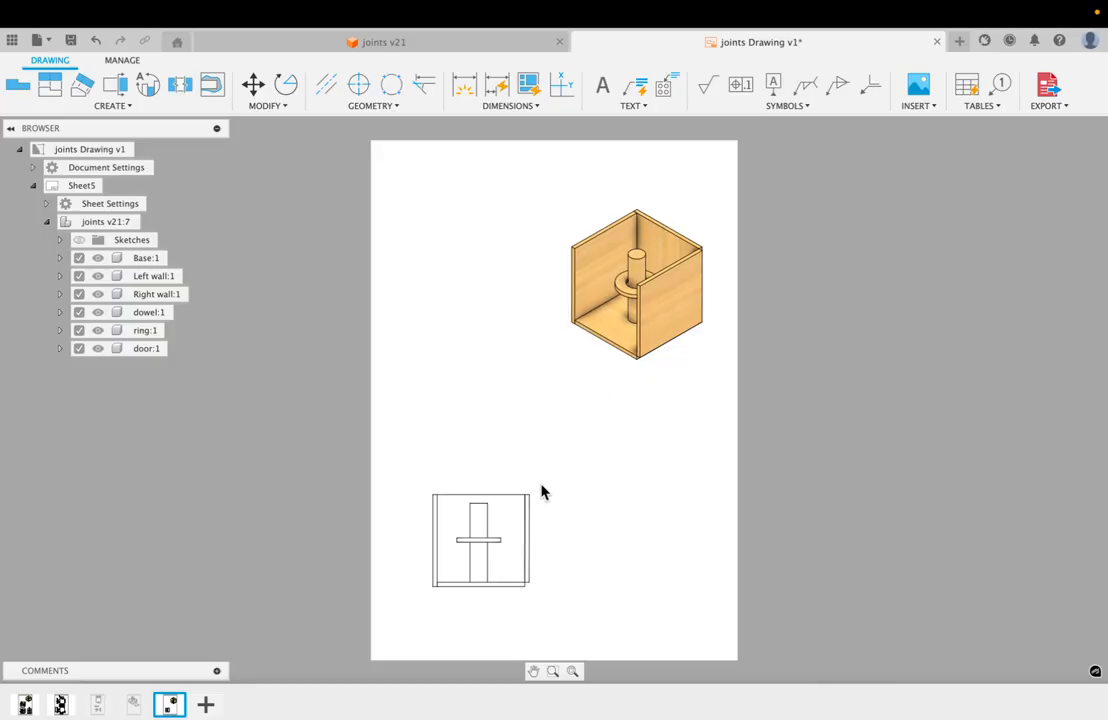
Step: Show the Section3 analysis in the joints design as a reference for the cut and return to the joints Drawing
left_click(478, 537)
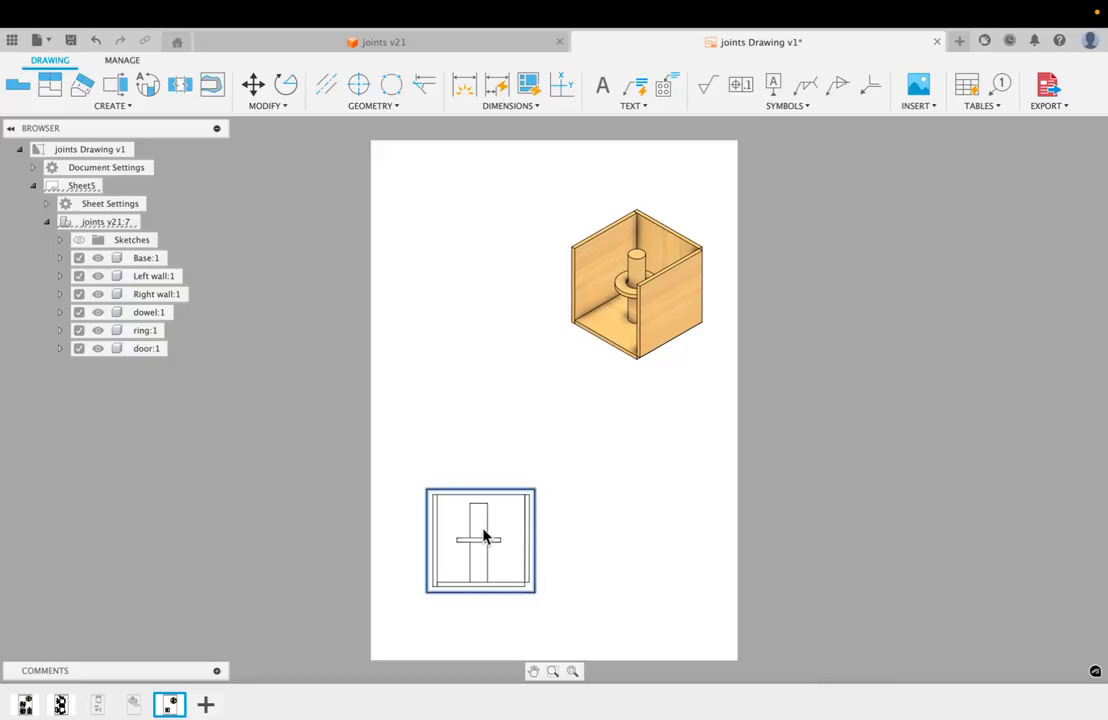
left_click(405, 42)
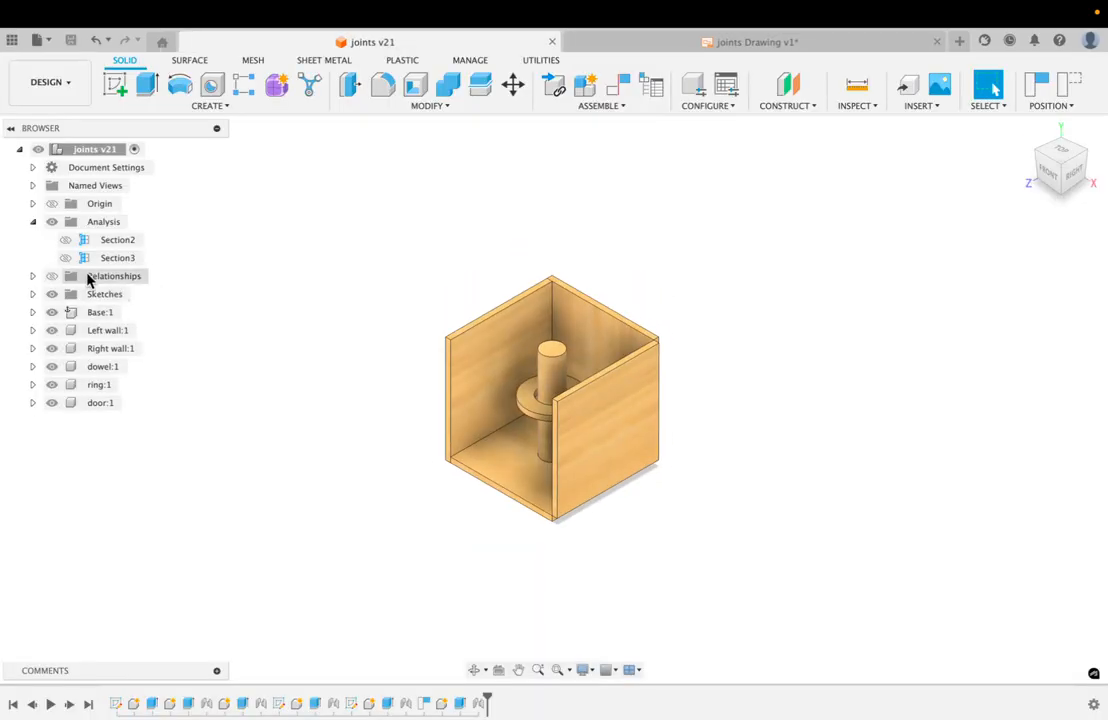
left_click(65, 258)
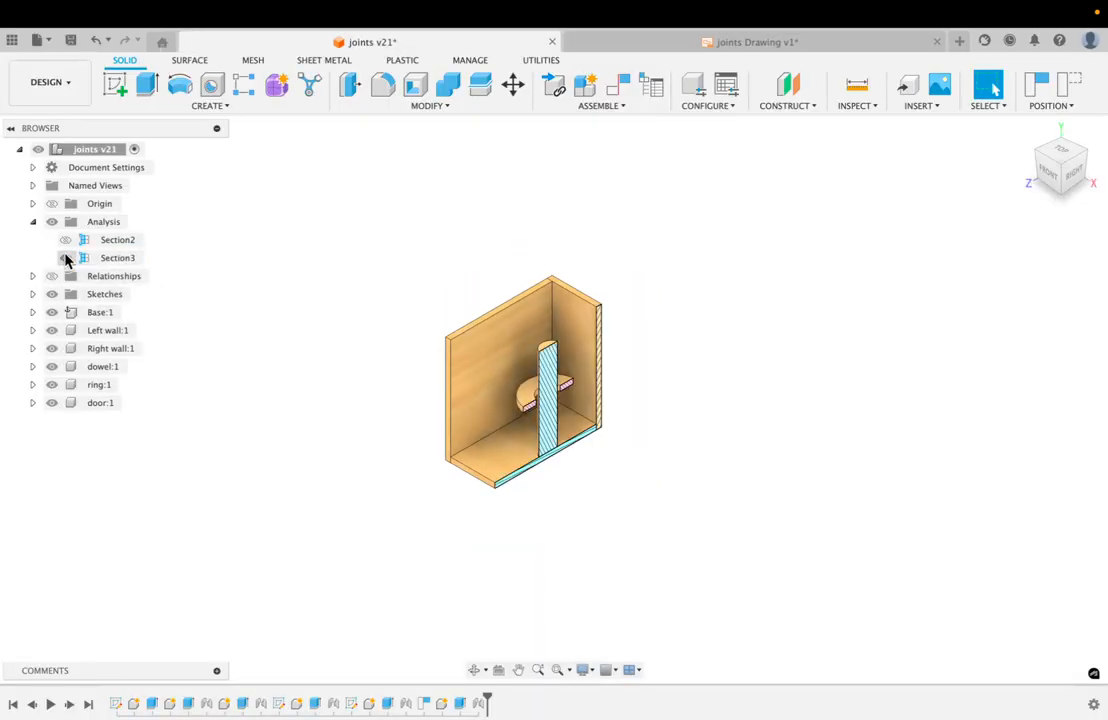
left_click(631, 43)
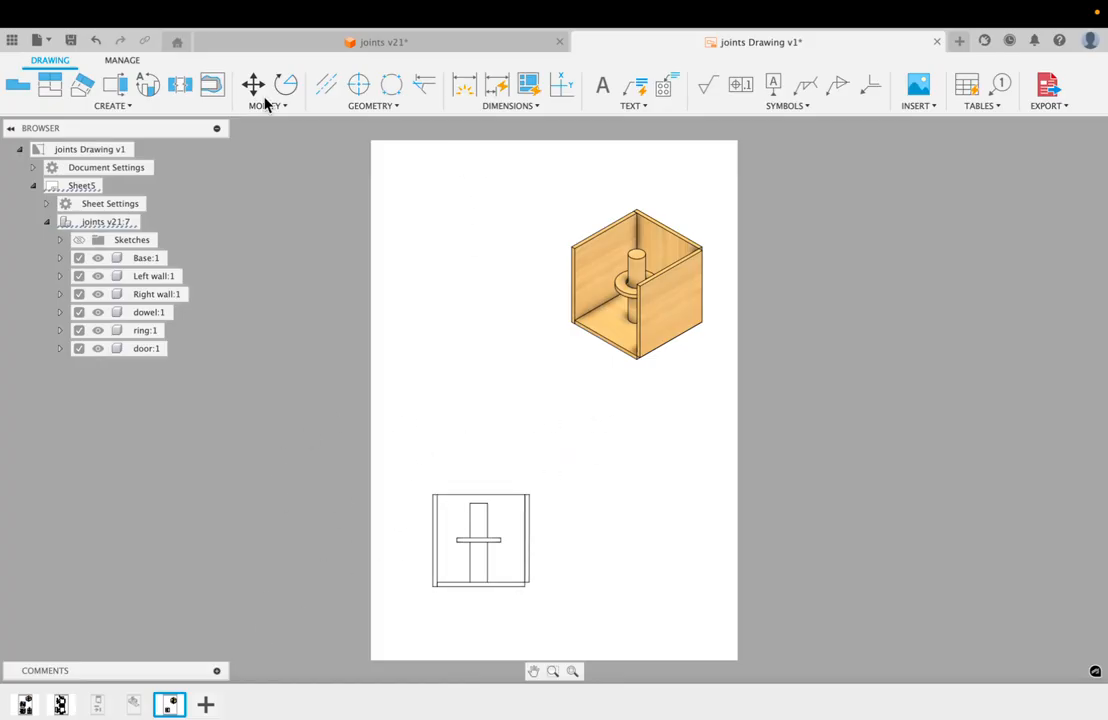
left_click(96, 108)
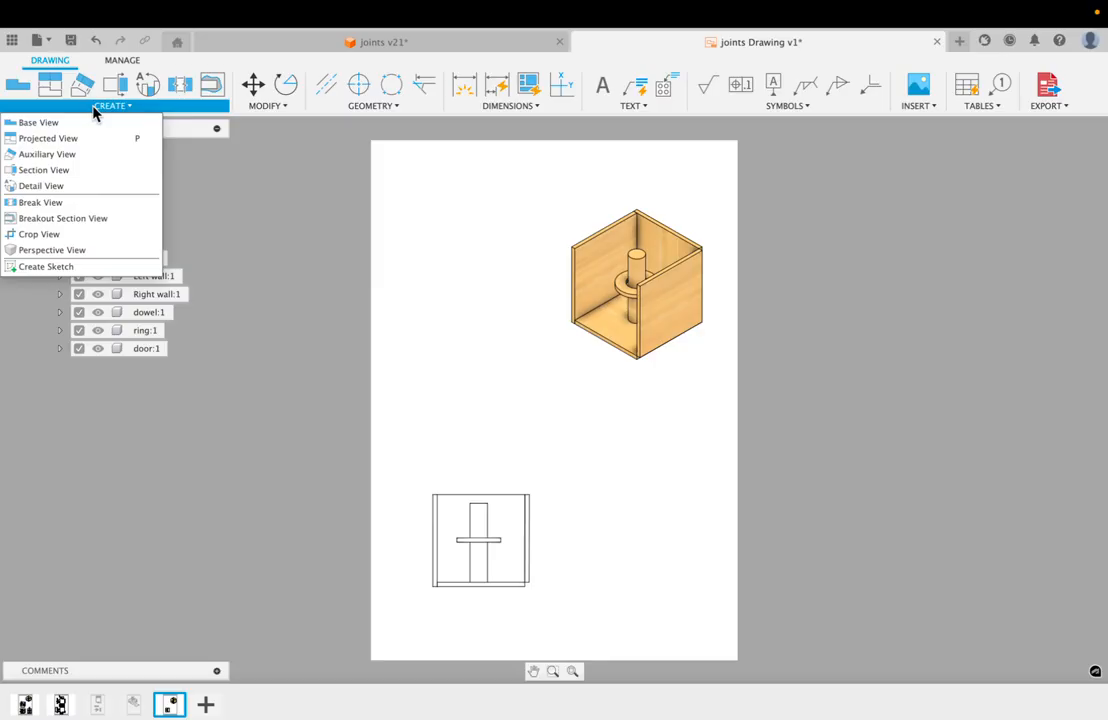
left_click(45, 172)
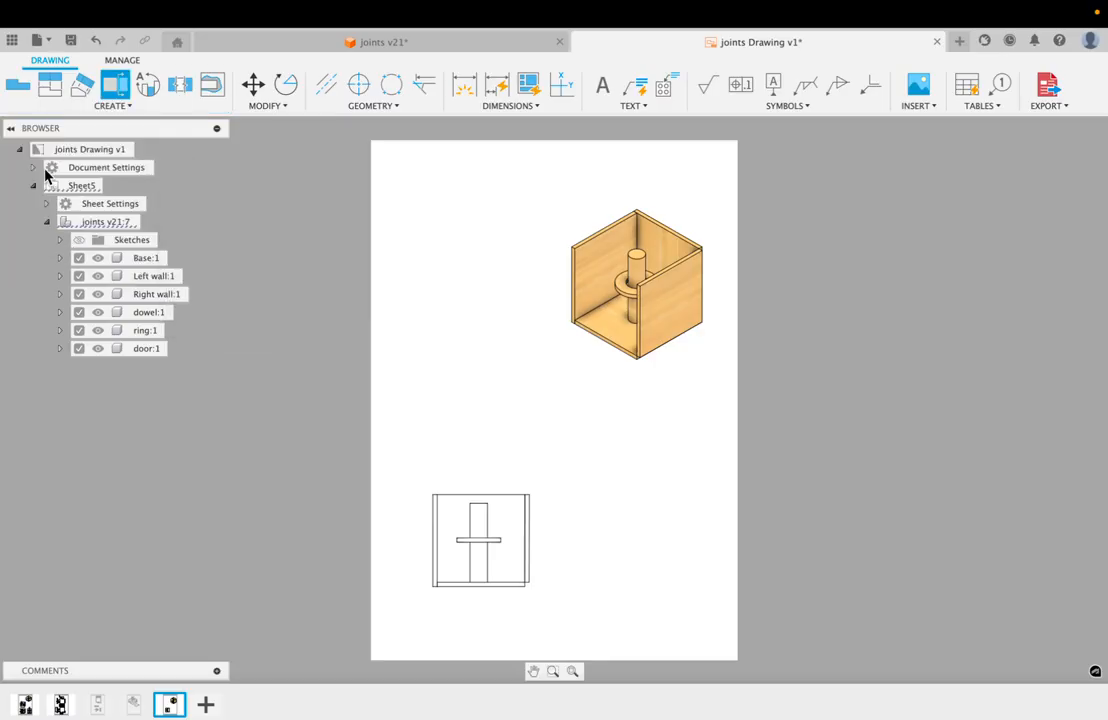
left_click(482, 537)
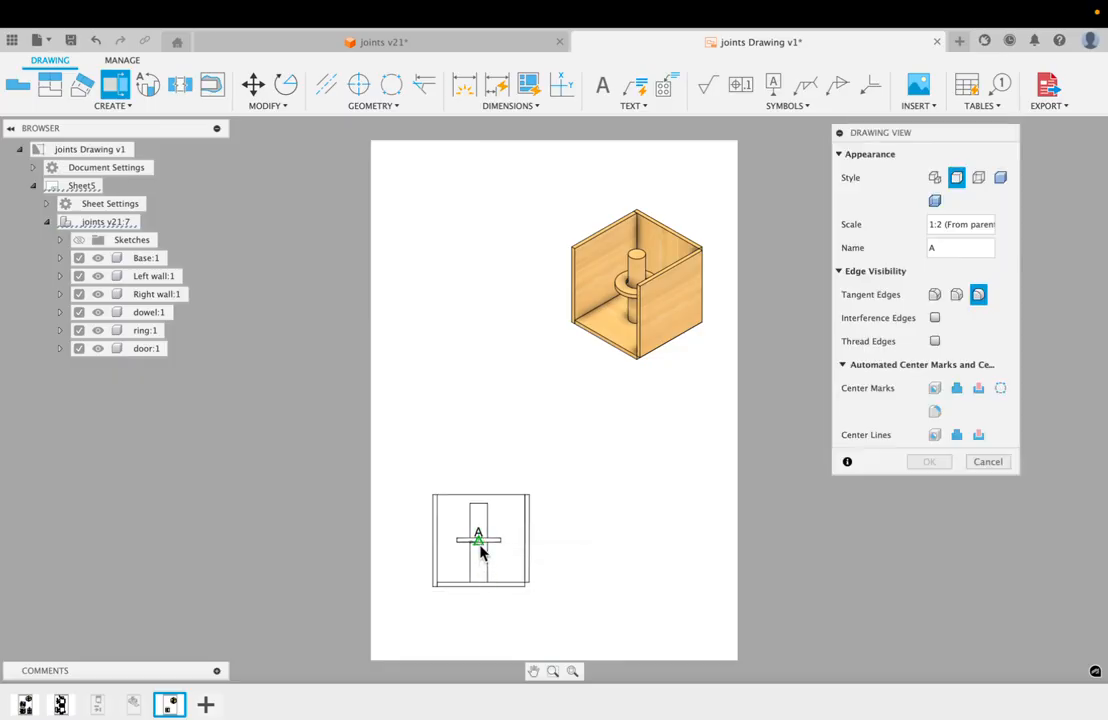
left_click(478, 541)
scroll(480, 465, "up", 1)
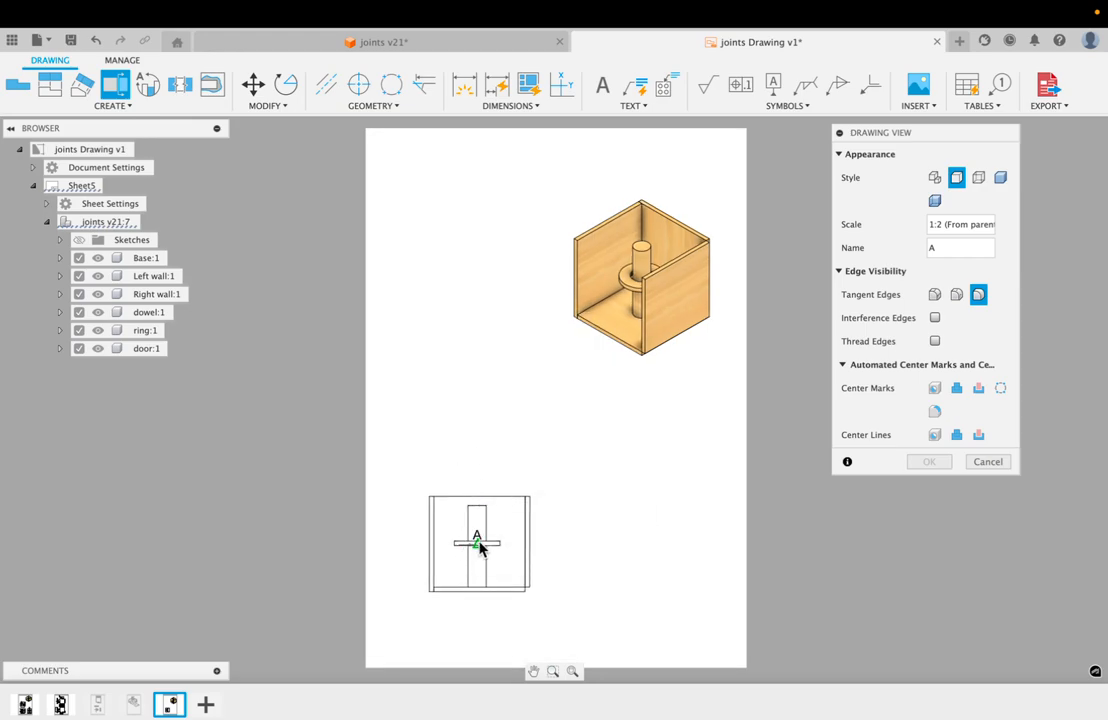
left_click(478, 545)
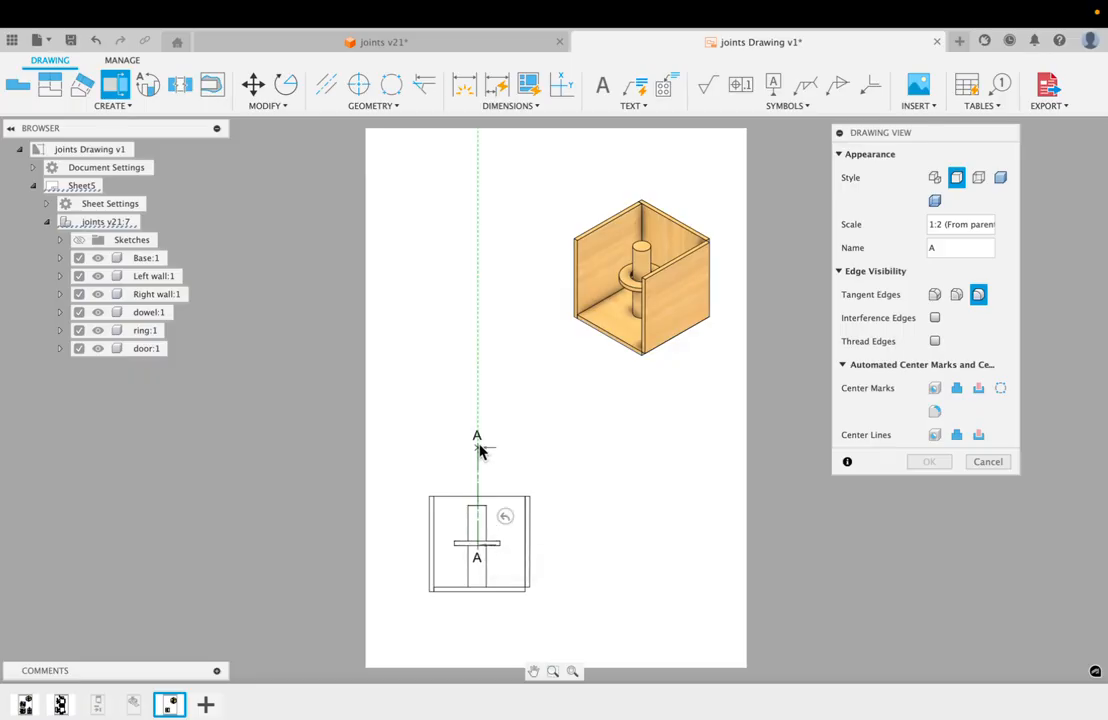
left_click(478, 443)
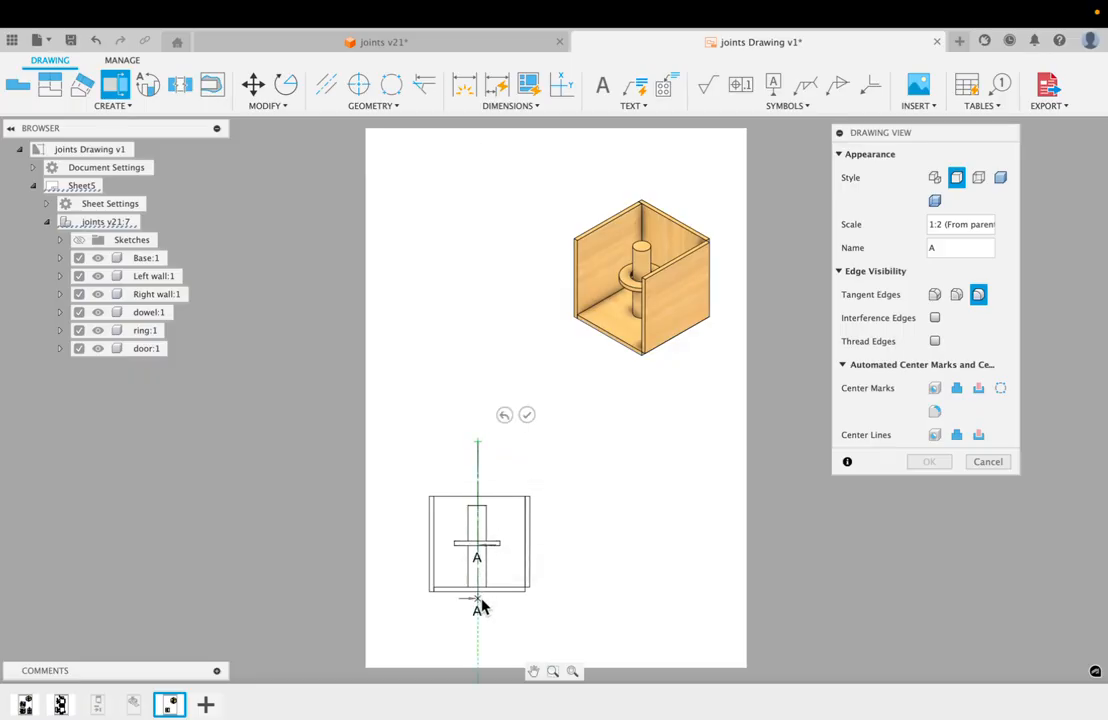
left_click(478, 630)
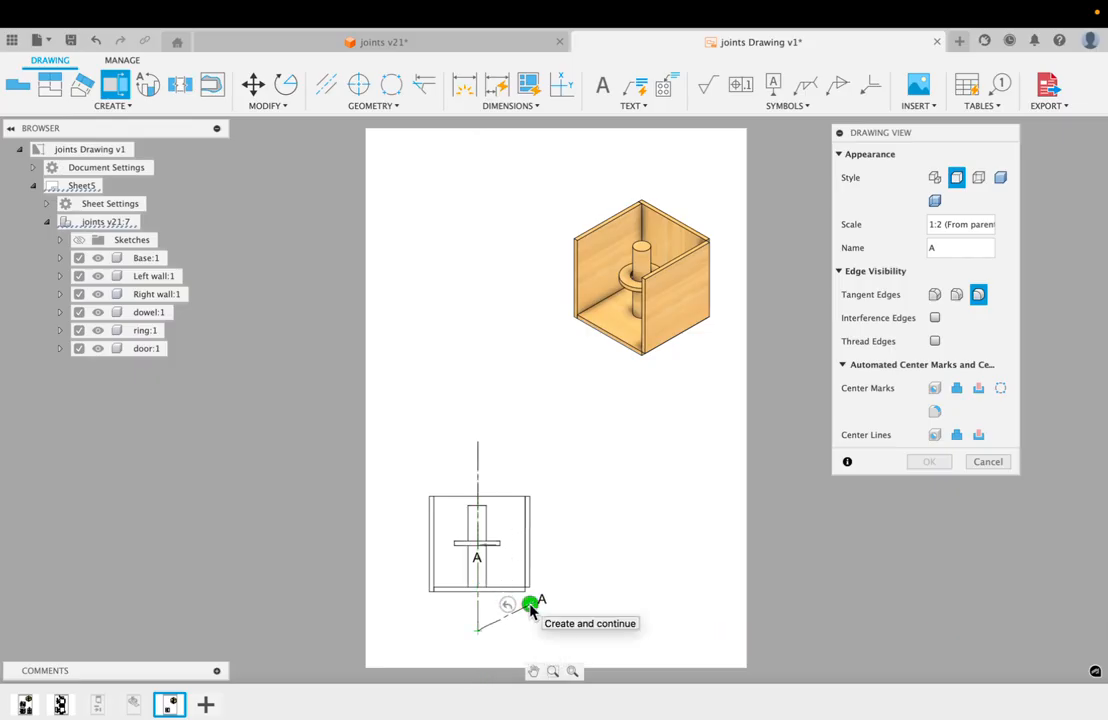
left_click(530, 607)
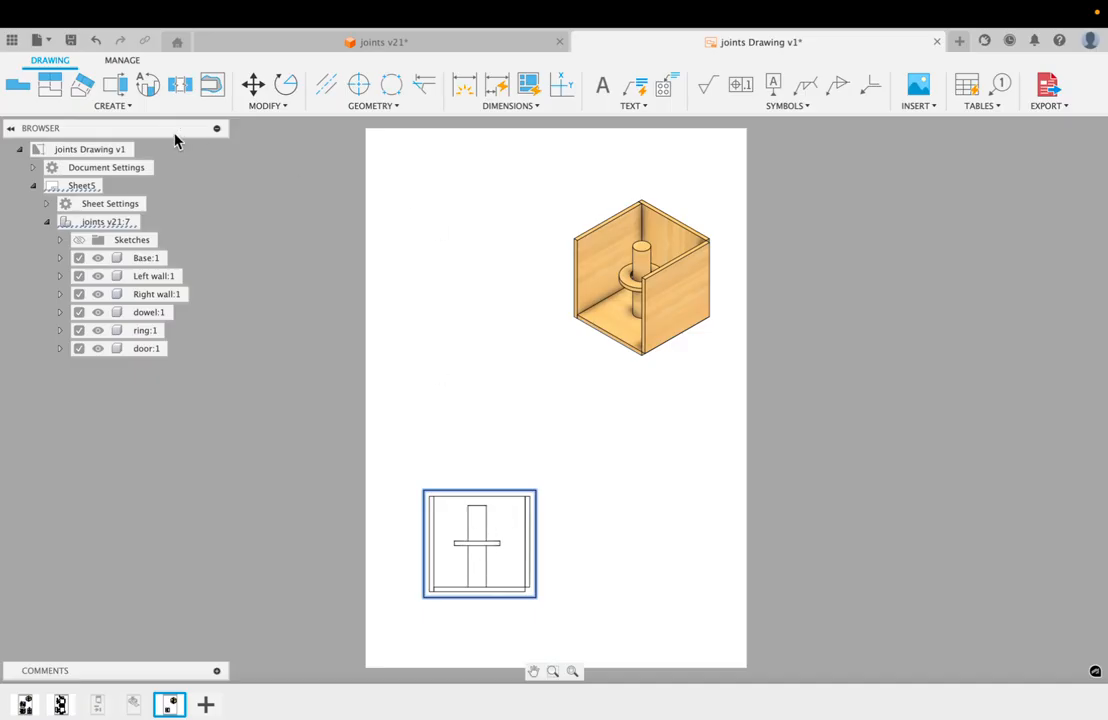
Step: Create full-depth section view A-A at 1:2 from the front view, cutting vertically through the dowel's centre, and place it beside the front view
left_click(104, 106)
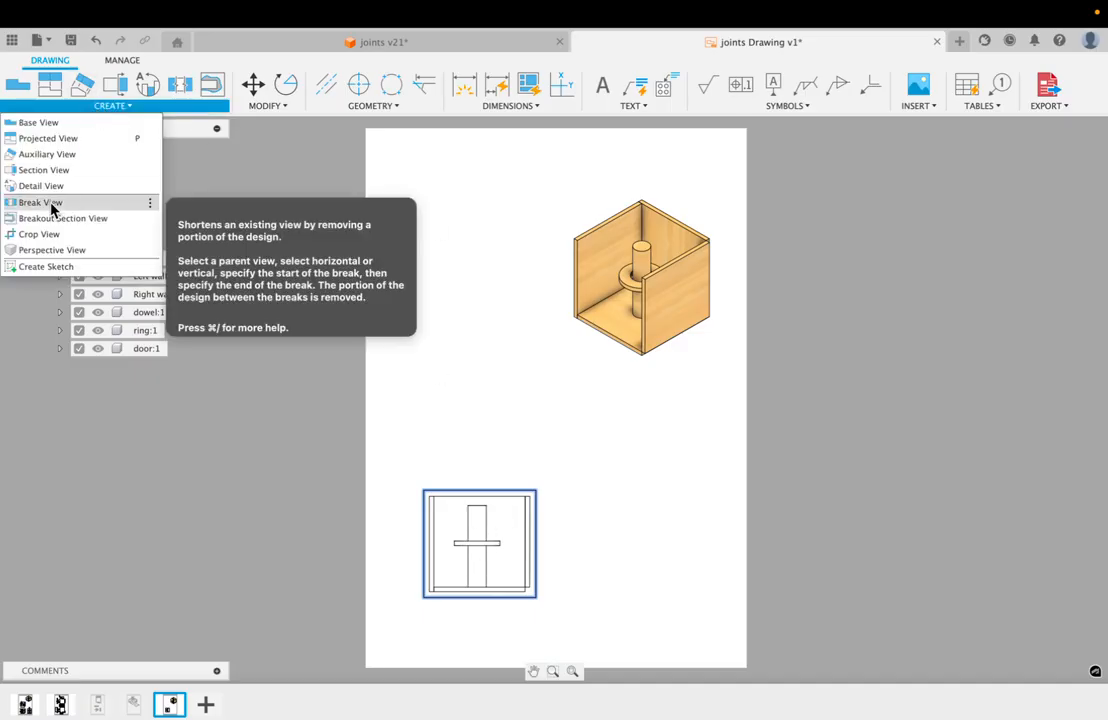
left_click(50, 172)
left_click(472, 522)
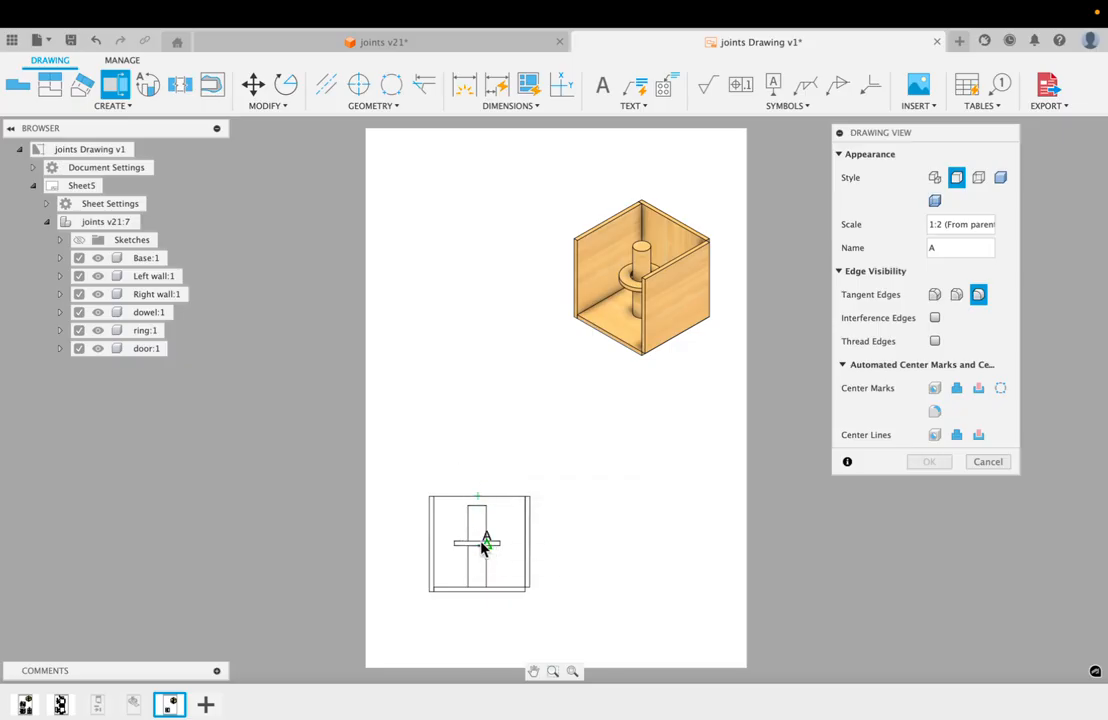
left_click(476, 463)
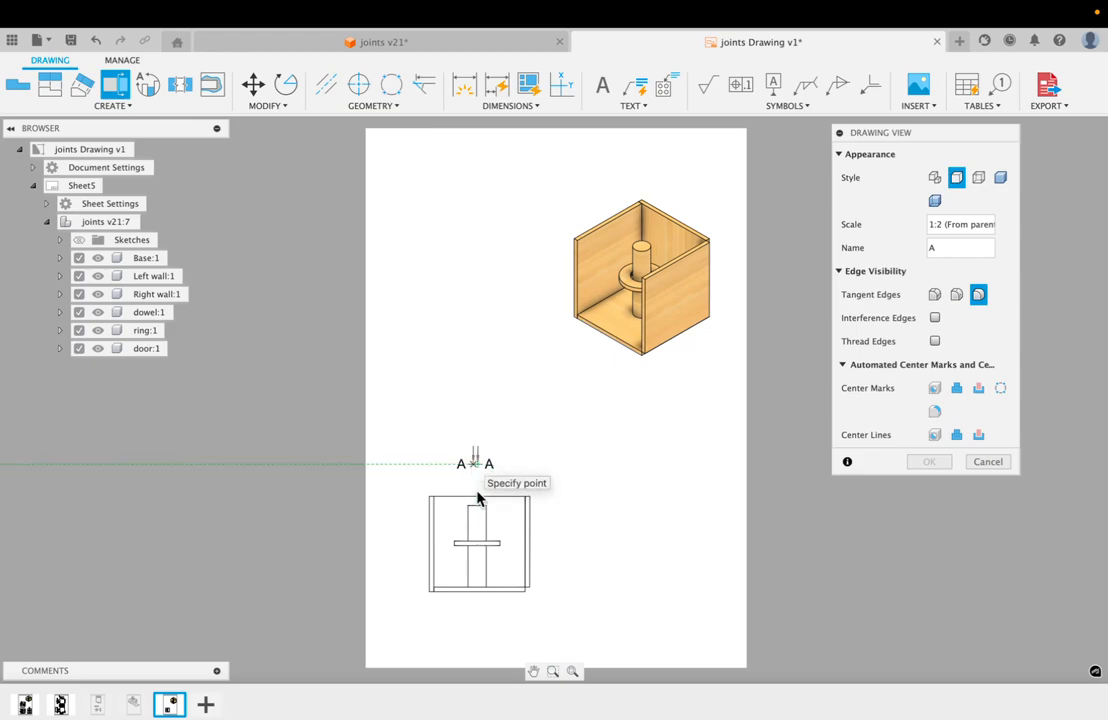
left_click(476, 631)
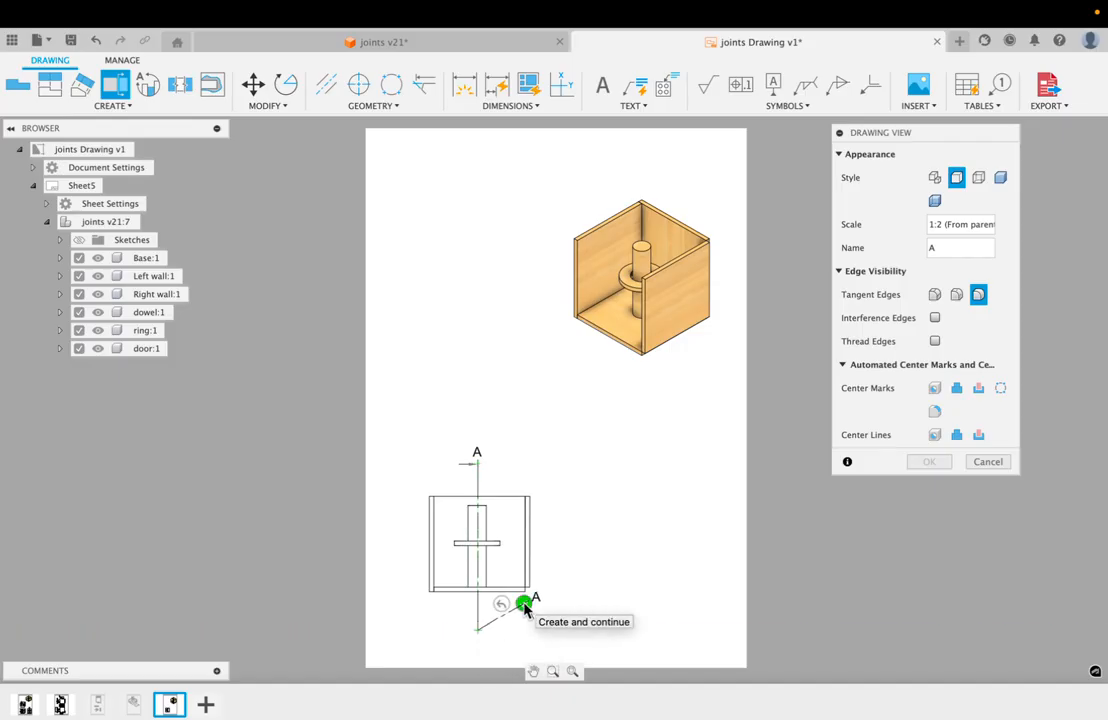
left_click(525, 608)
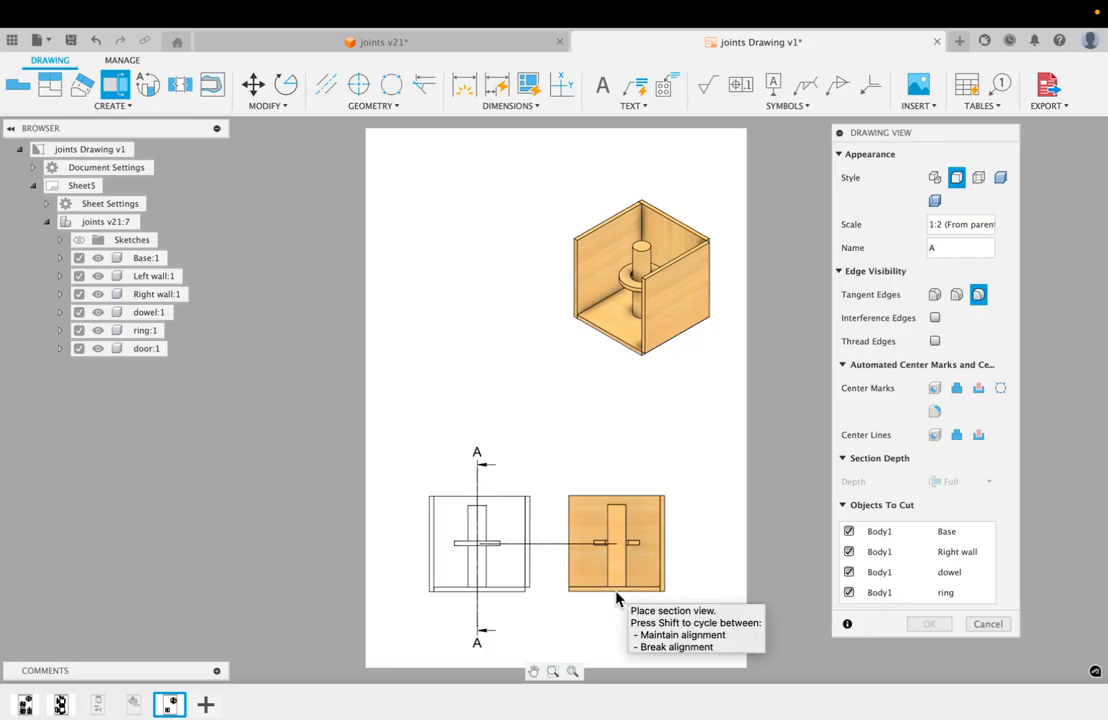
left_click(617, 598)
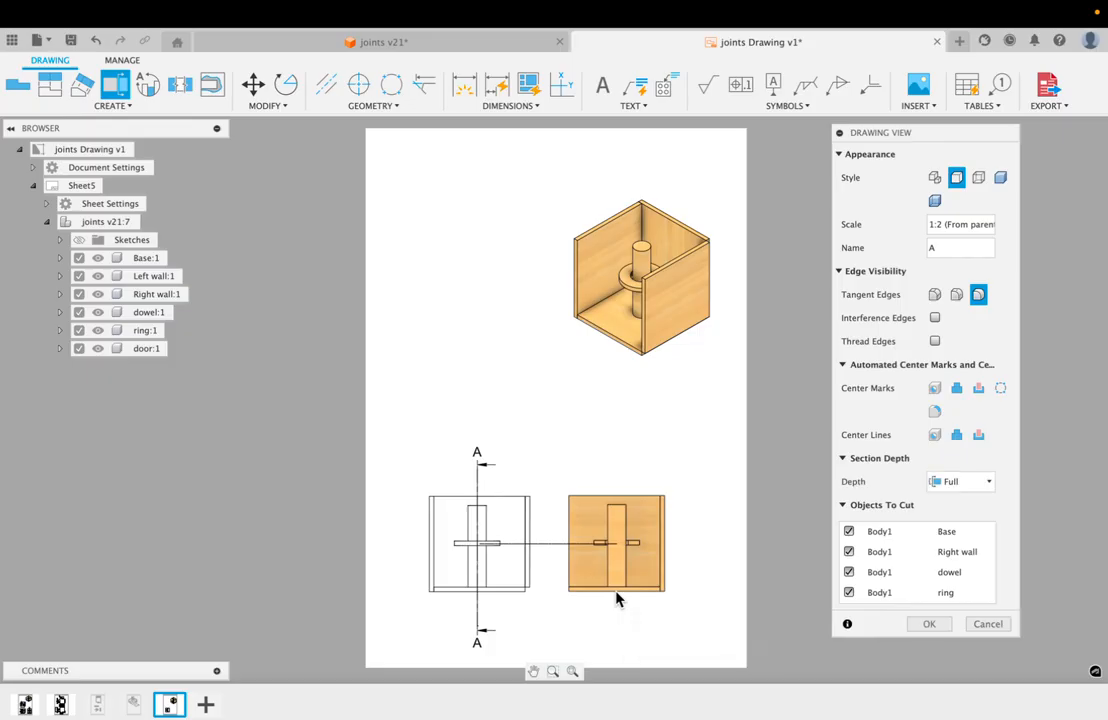
left_click(930, 625)
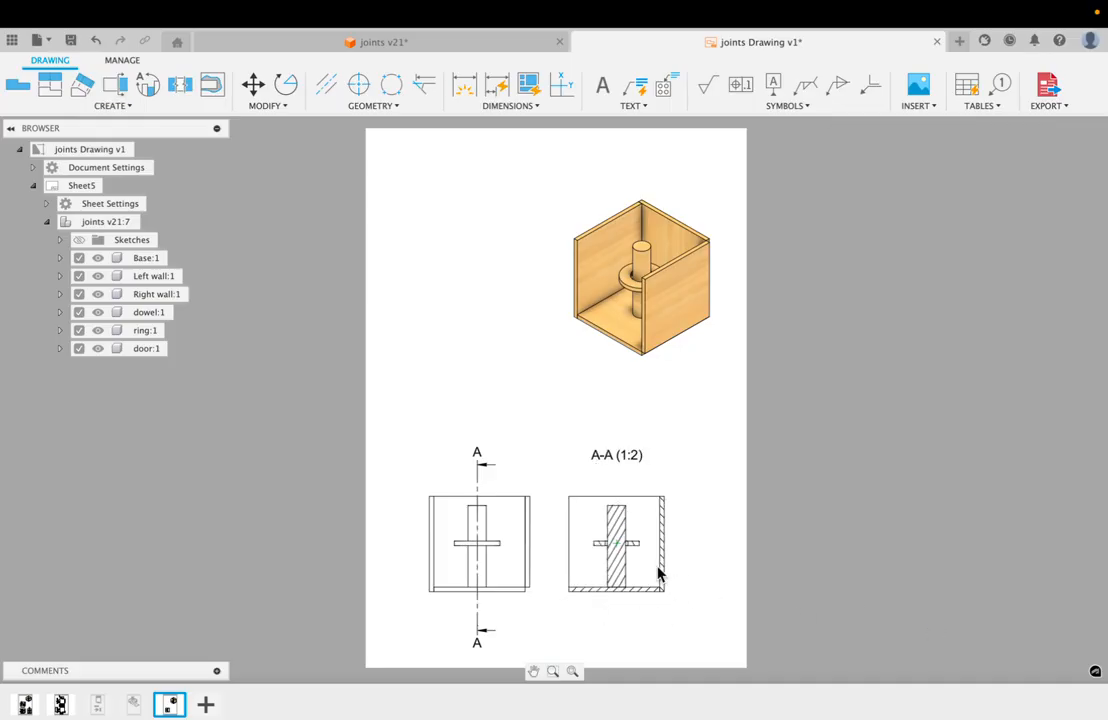
Step: Dimension the dowel's width in section view A-A, placing the dimension between the dowel and the view label
scroll(606, 524, "up", 3)
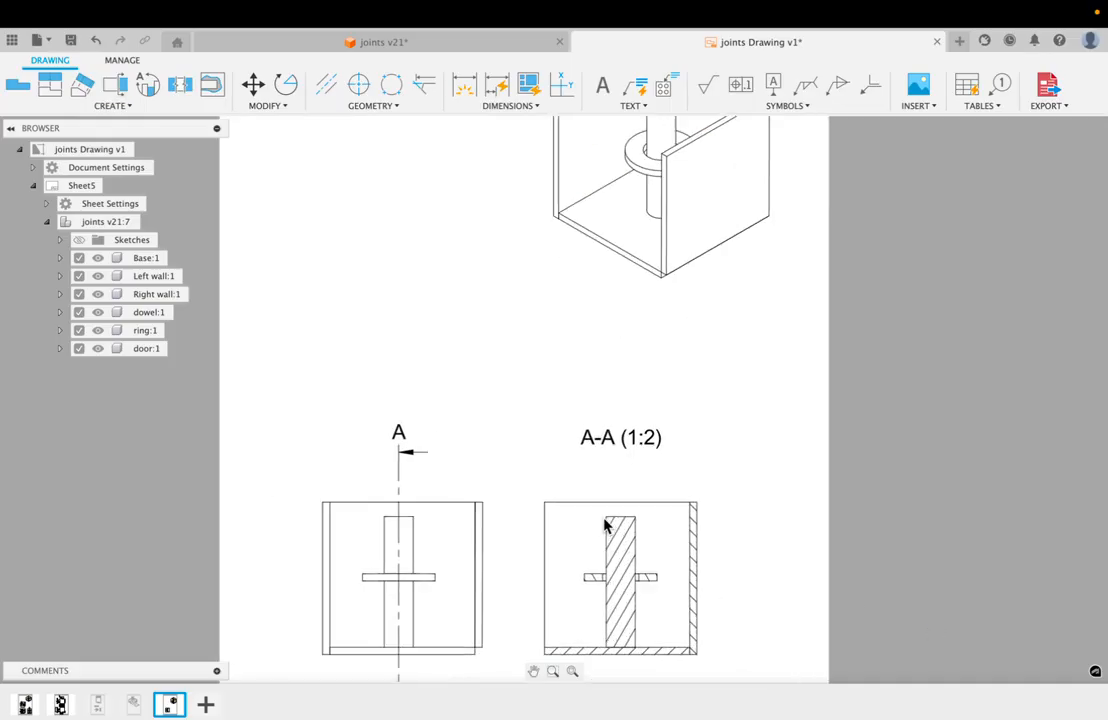
middle_click_drag(604, 536, 602, 493)
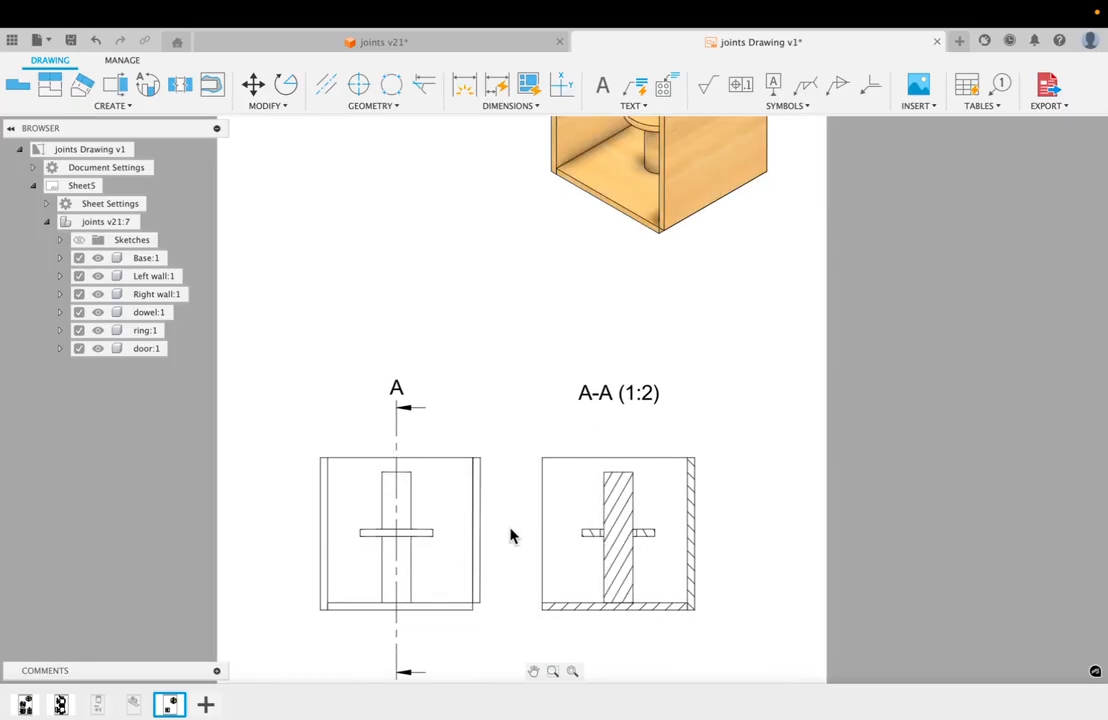
scroll(510, 536, "up", 2)
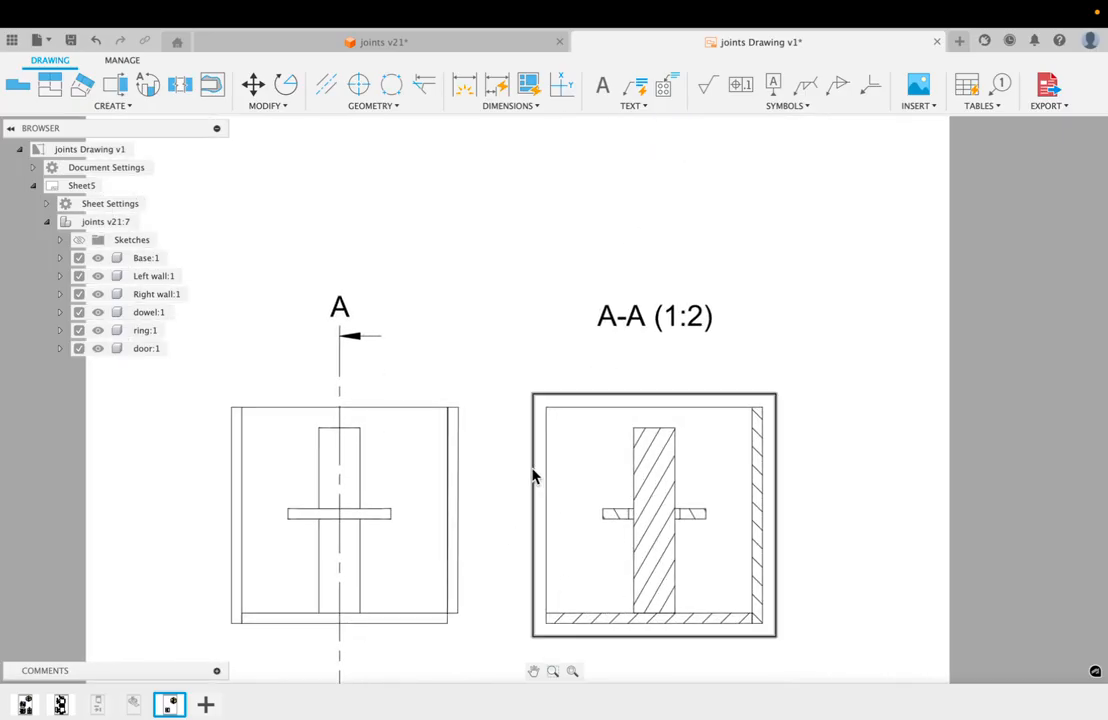
left_click(463, 89)
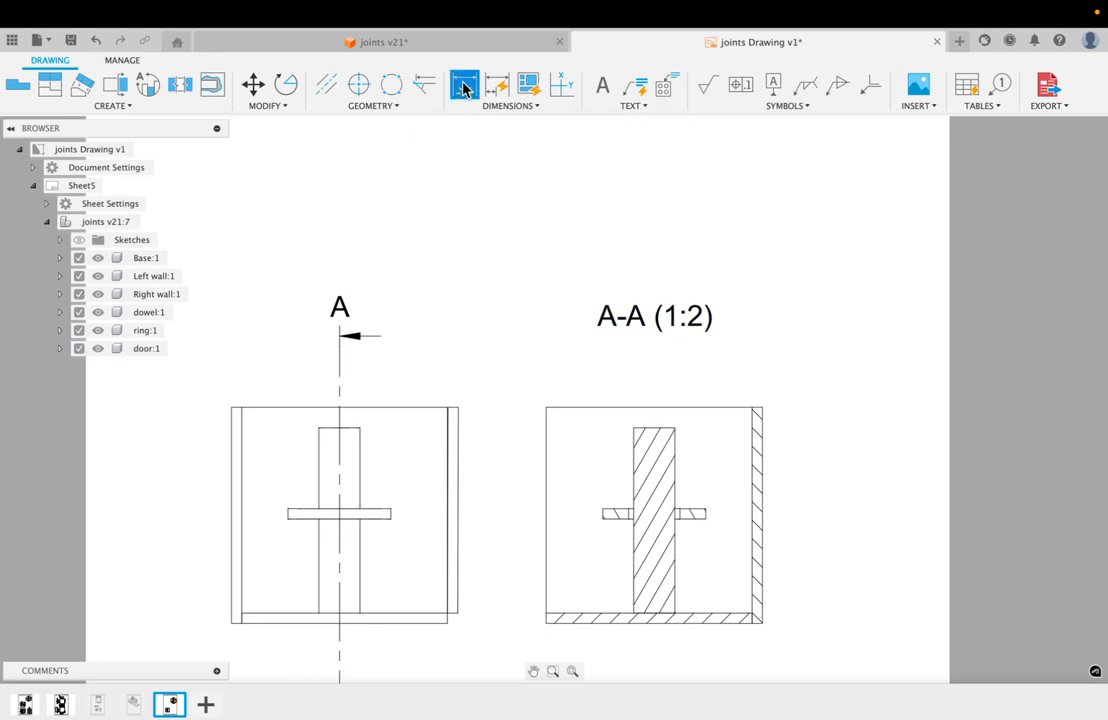
left_click(634, 428)
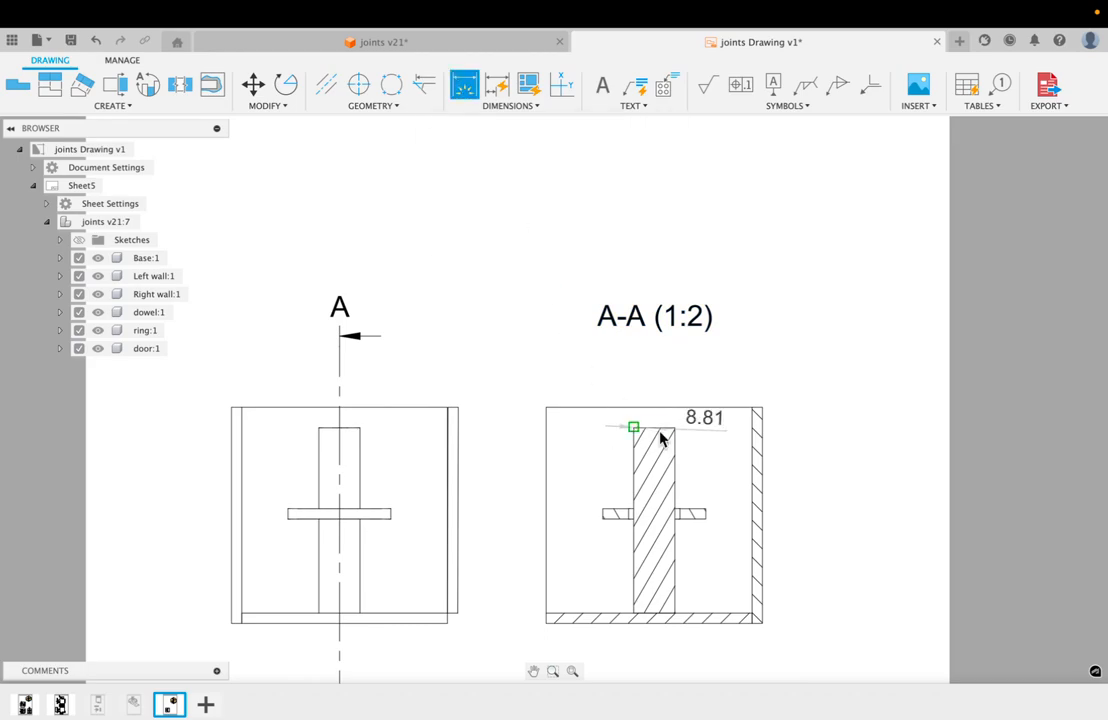
left_click(676, 429)
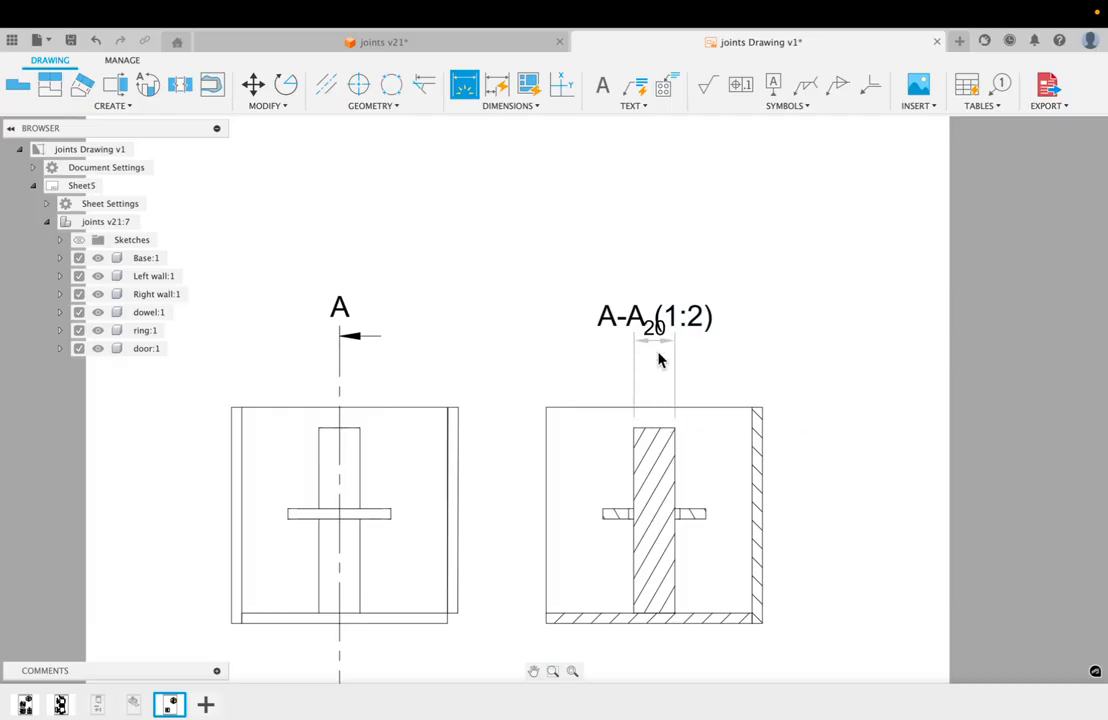
left_click(656, 376)
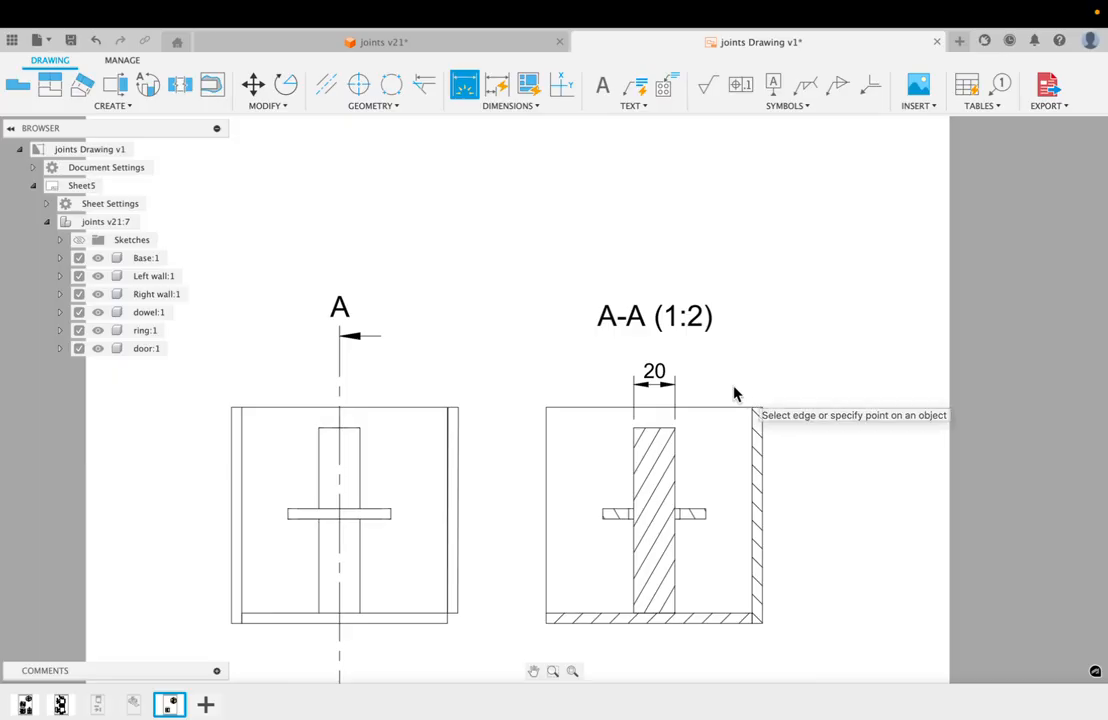
Step: Create detail view B at 1:1.5 from the isometric view, centring its boundary on the dowel and ring, and place it left of that view
scroll(668, 314, "down", 2)
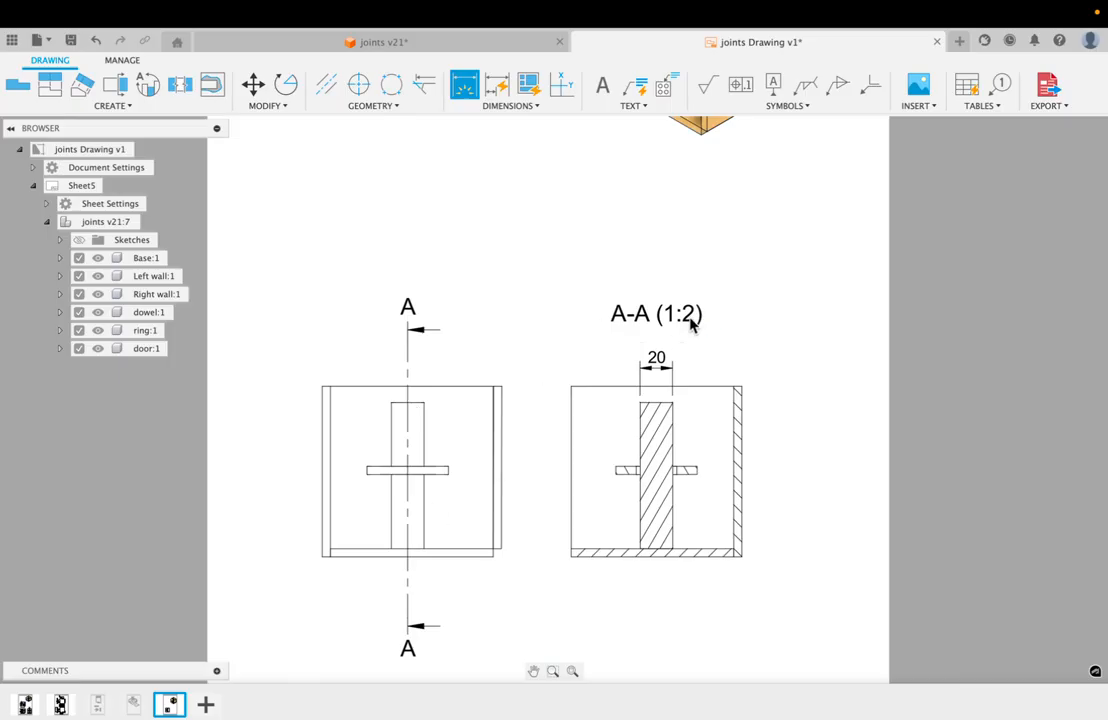
scroll(519, 425, "down", 2)
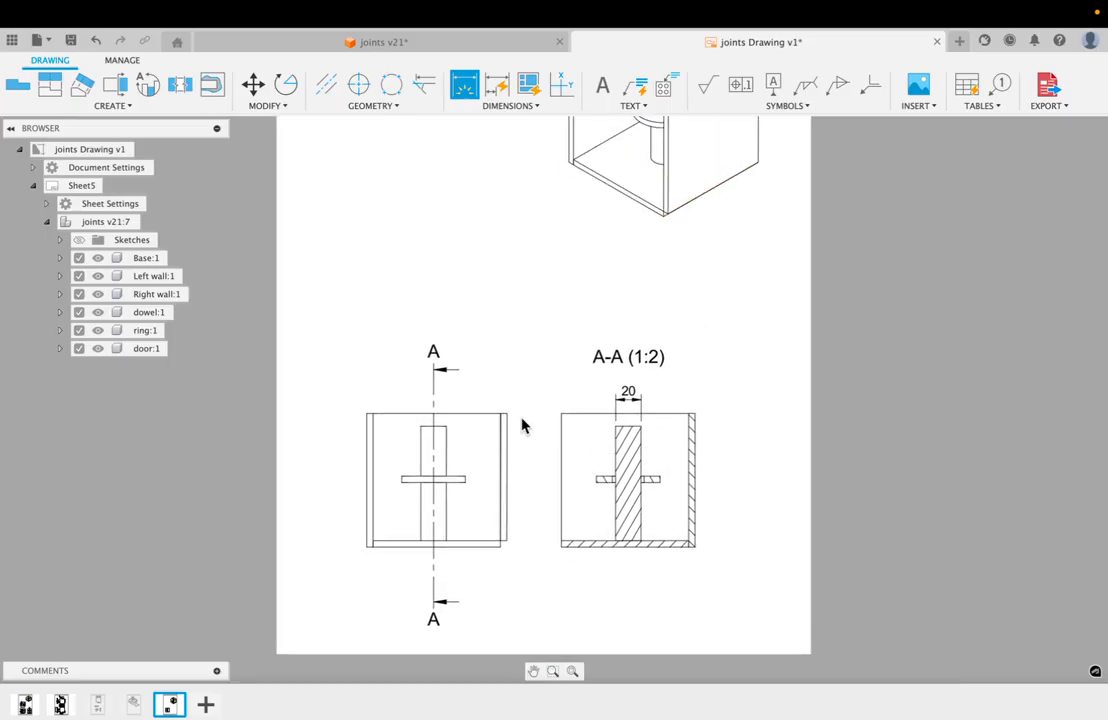
scroll(521, 426, "up", 5)
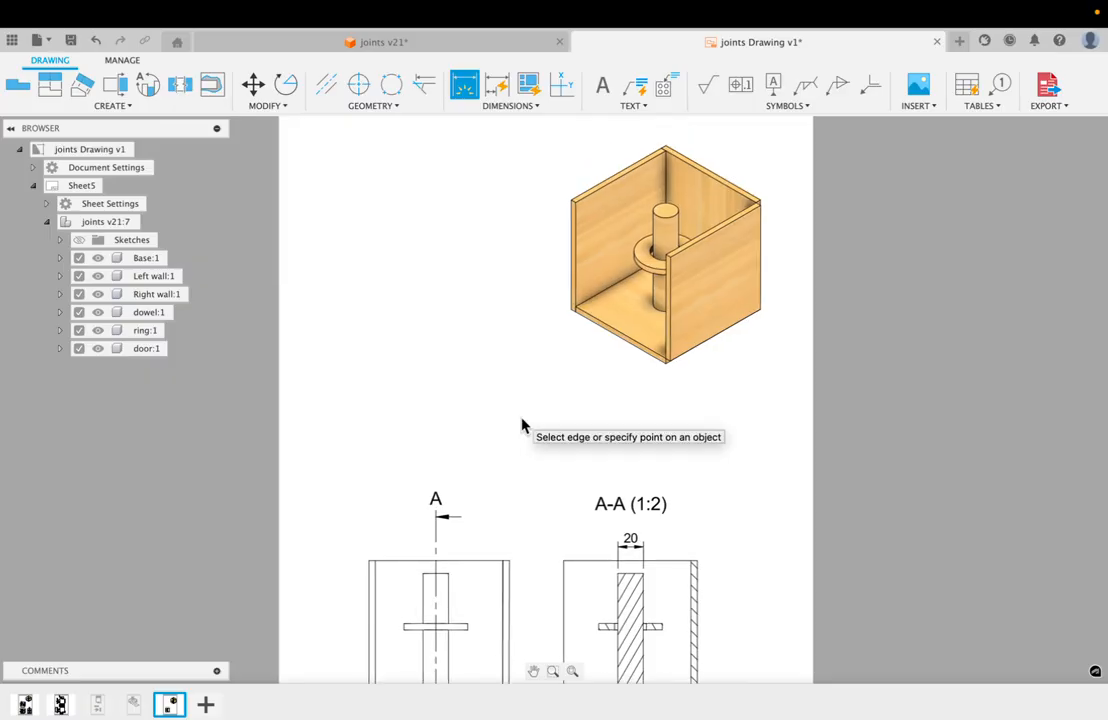
scroll(521, 426, "up", 2)
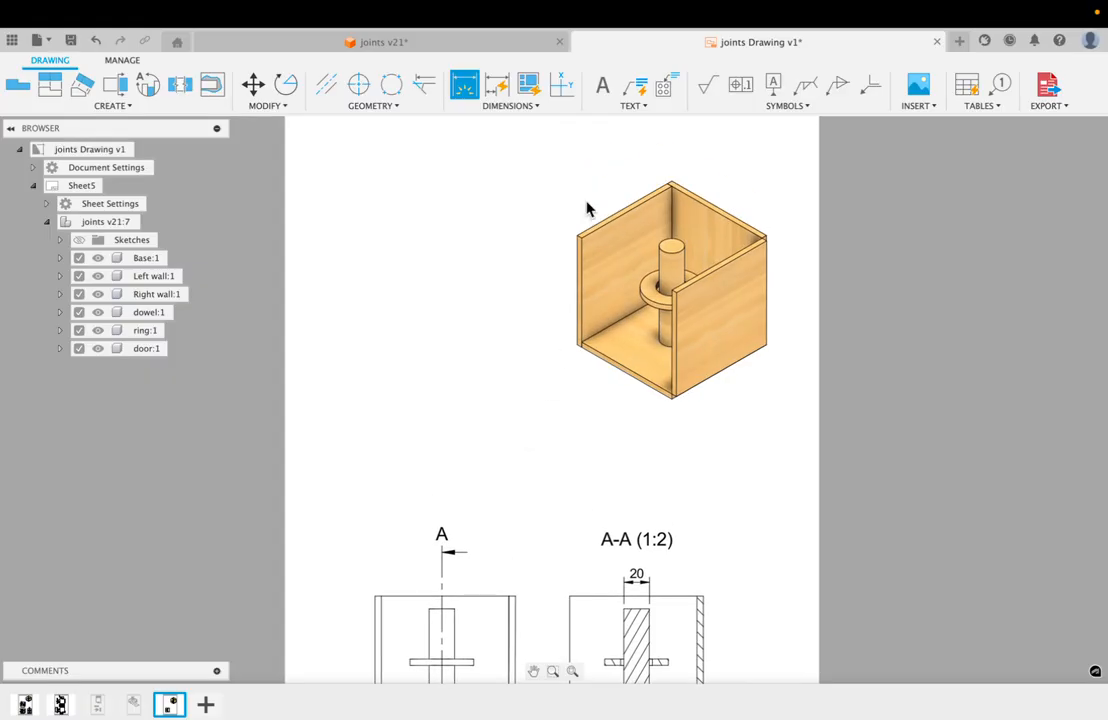
left_click(112, 105)
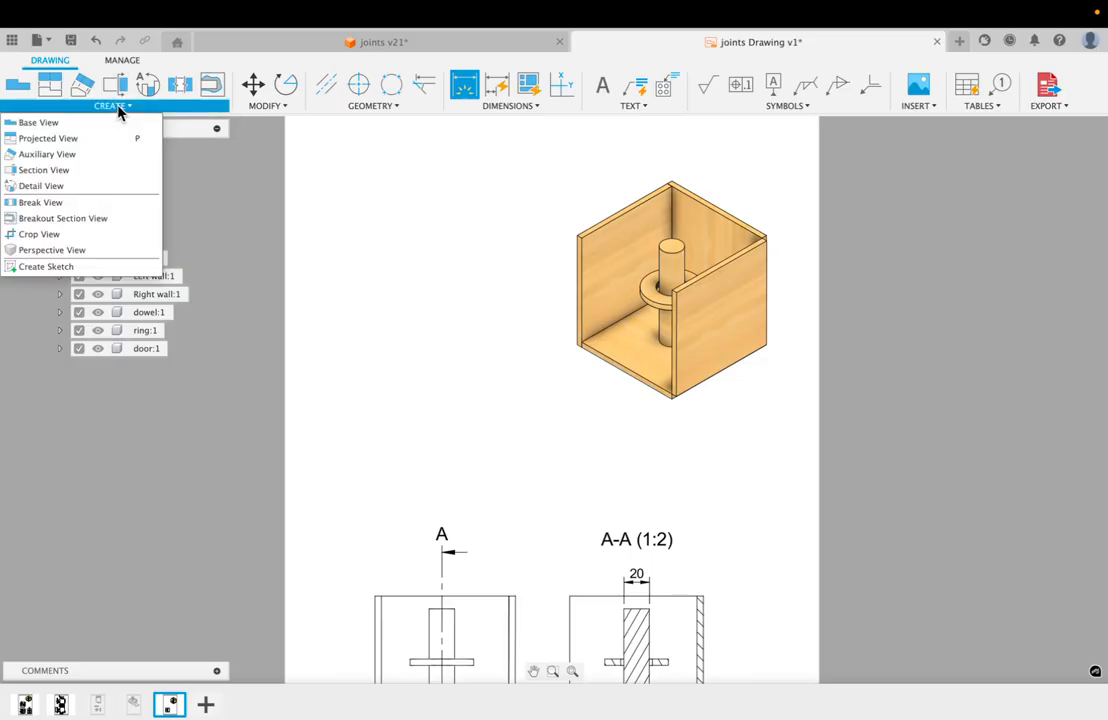
left_click(30, 187)
left_click(630, 300)
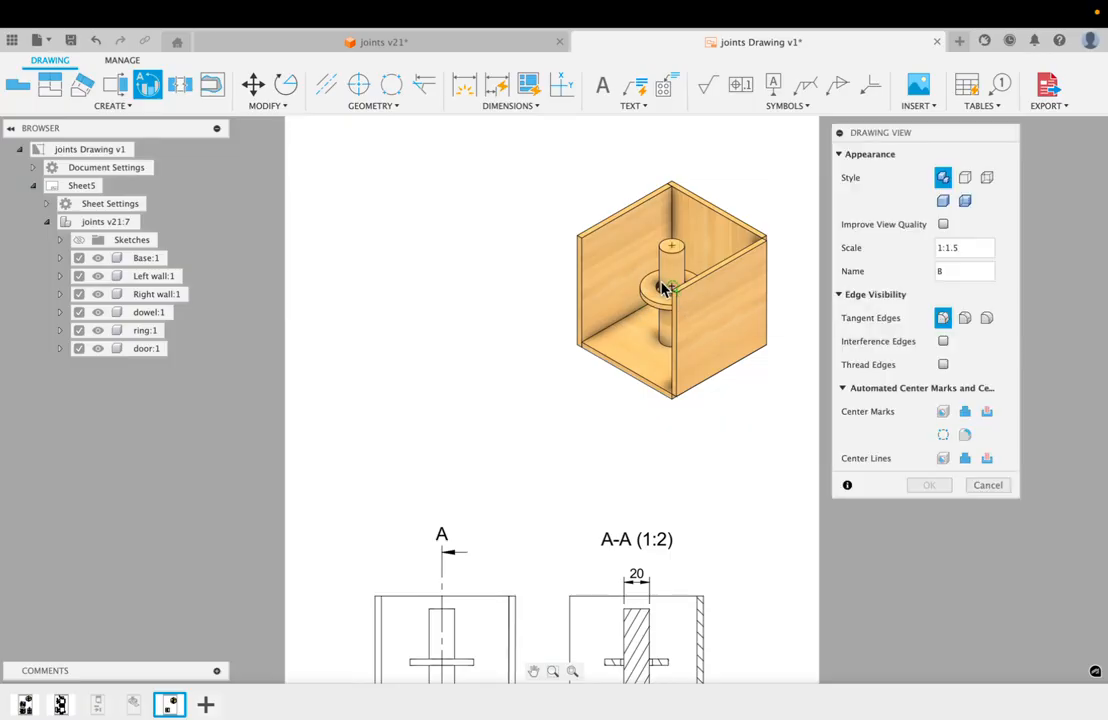
left_click(666, 290)
left_click(716, 281)
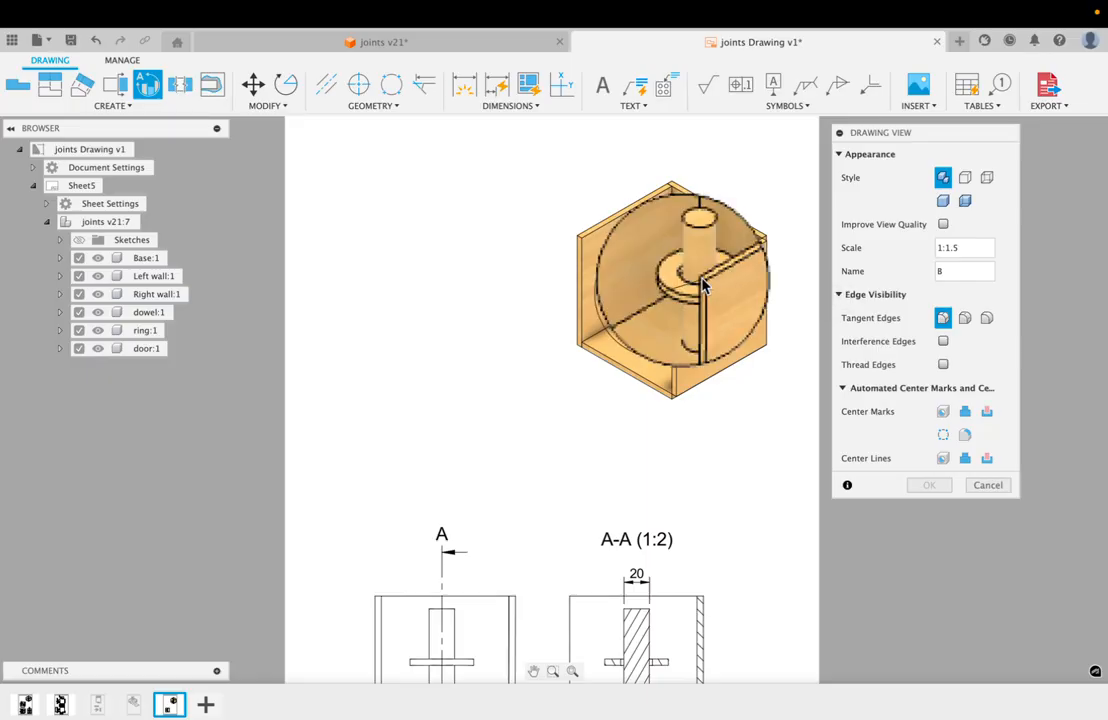
left_click(456, 240)
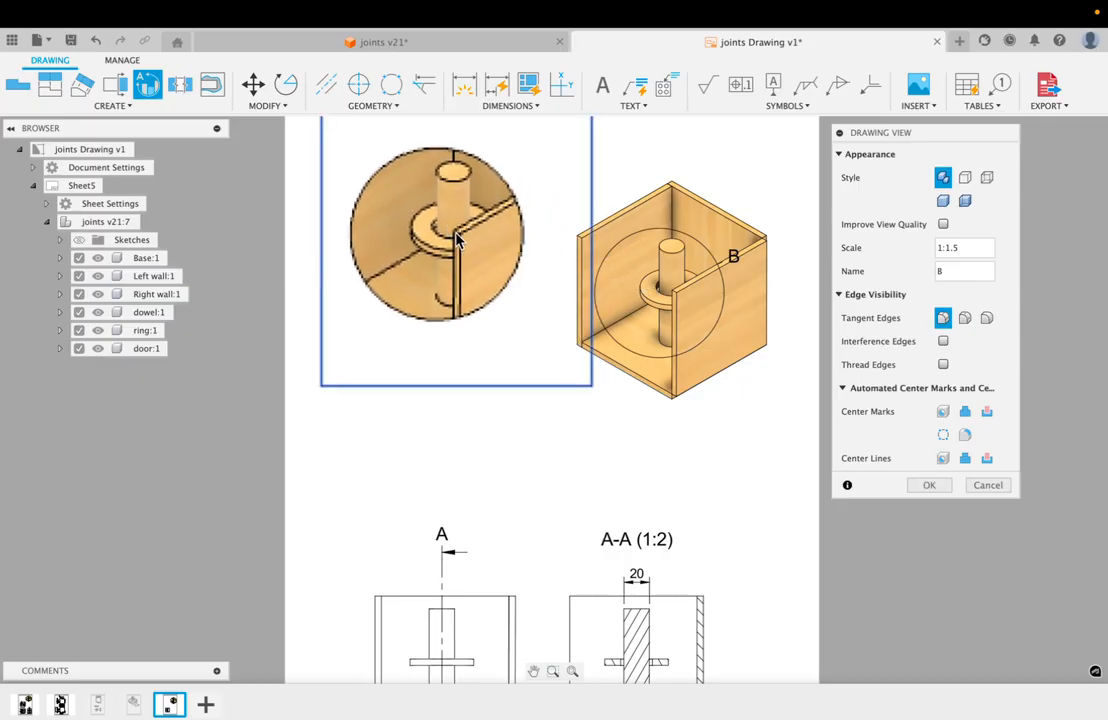
left_click(926, 485)
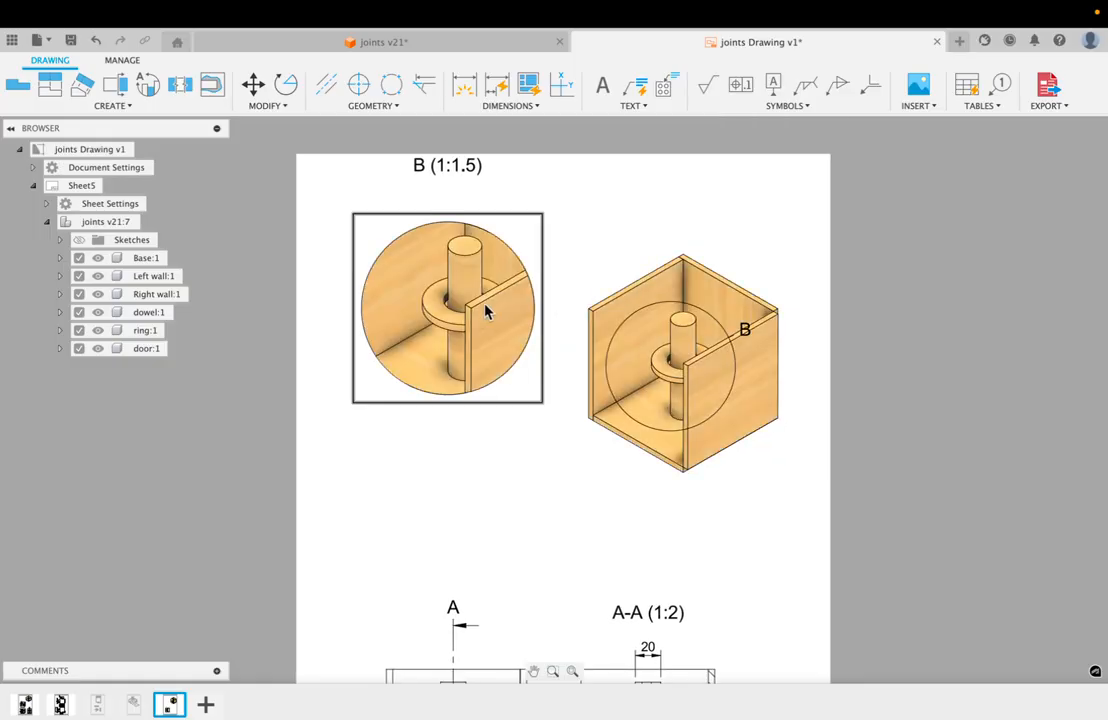
Step: Set detail view B's scale to 1:1 and check the isometric view's scale setting
double_click(520, 341)
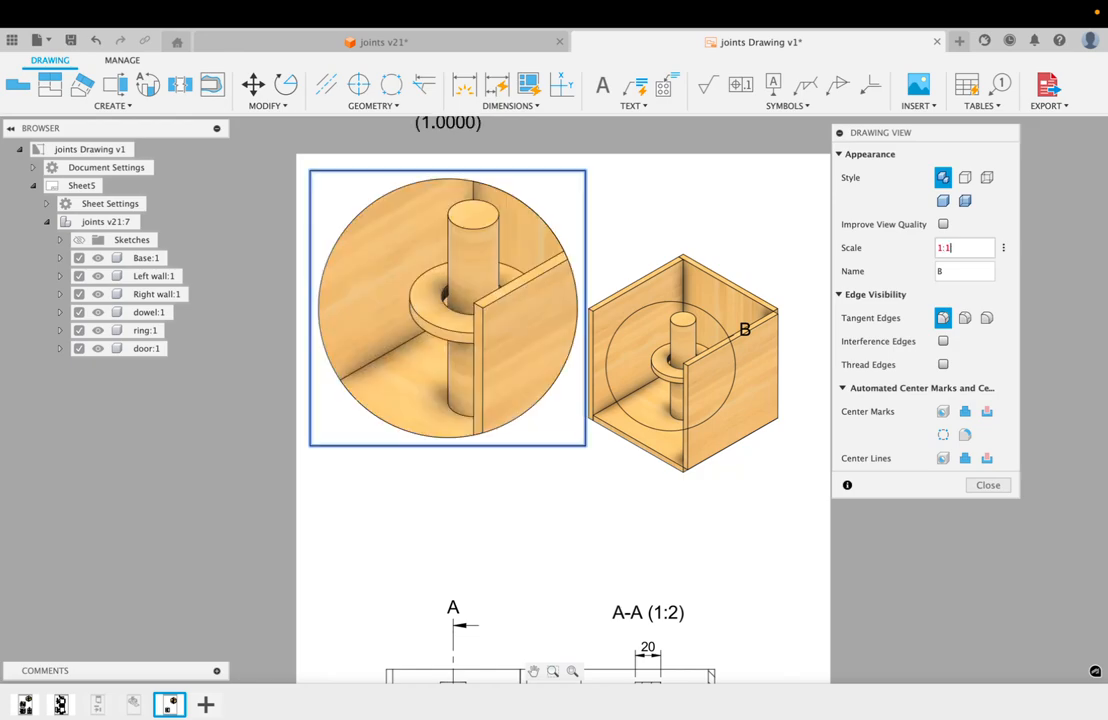
key("Return")
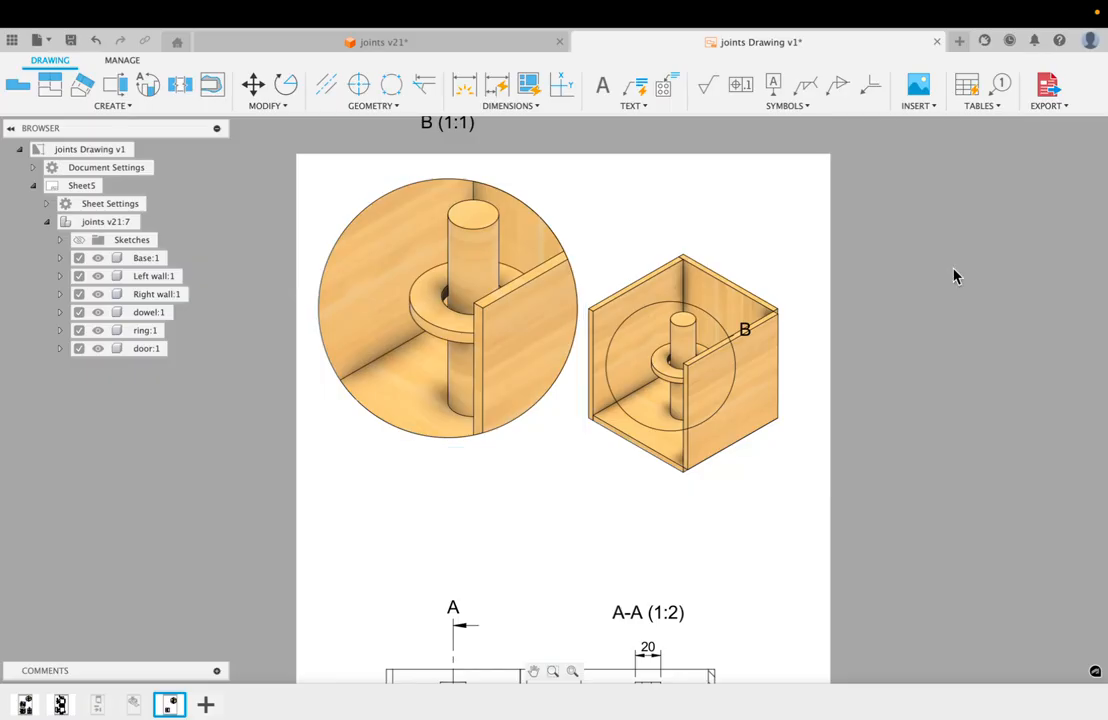
double_click(755, 411)
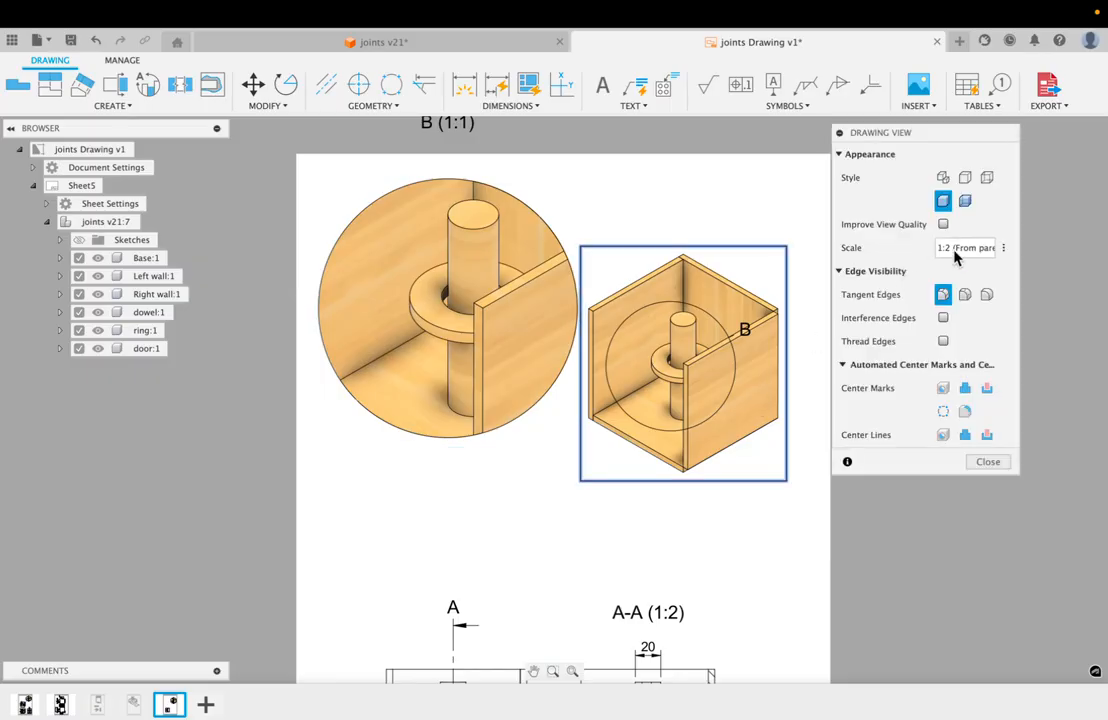
left_click_drag(944, 251, 1003, 257)
left_click(985, 462)
scroll(676, 580, "down", 2)
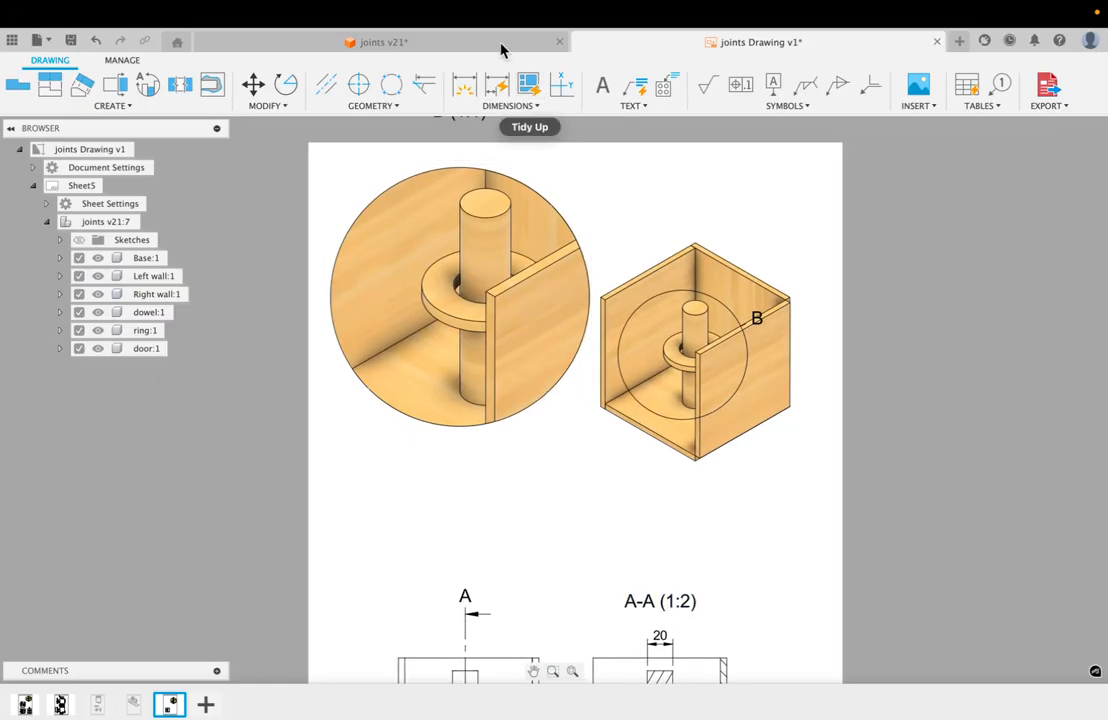
Step: Create a drawing of the full assembly from the joints design on a new sheet of joints Drawing, getting the latest design version
left_click(460, 48)
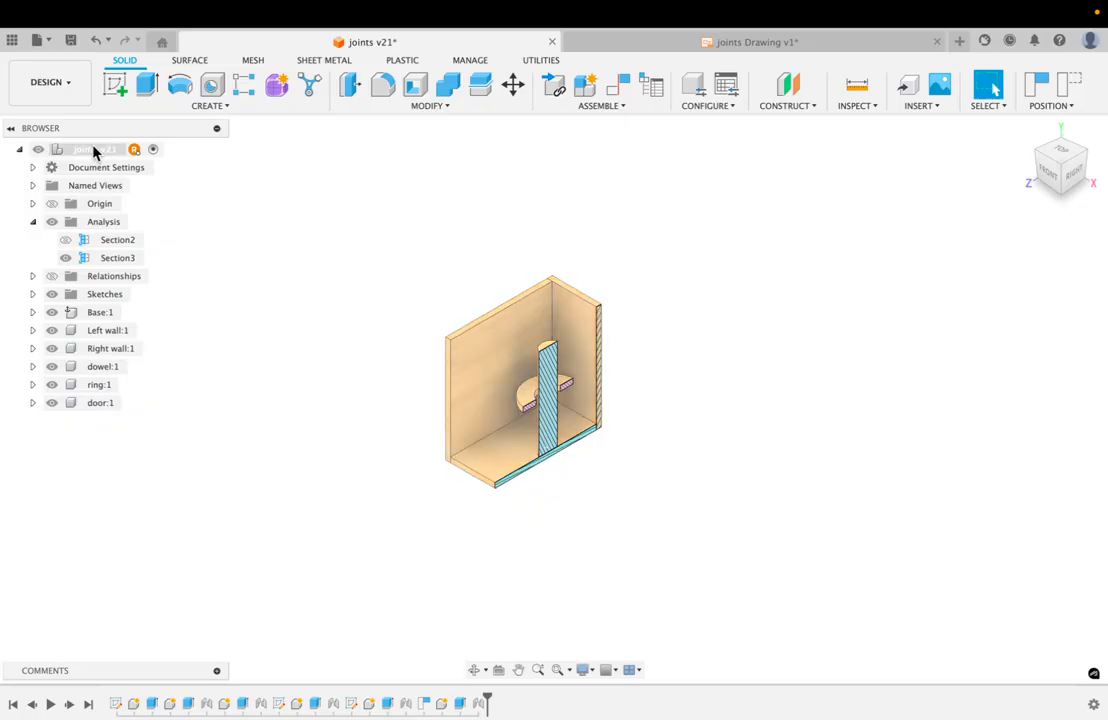
right_click(93, 150)
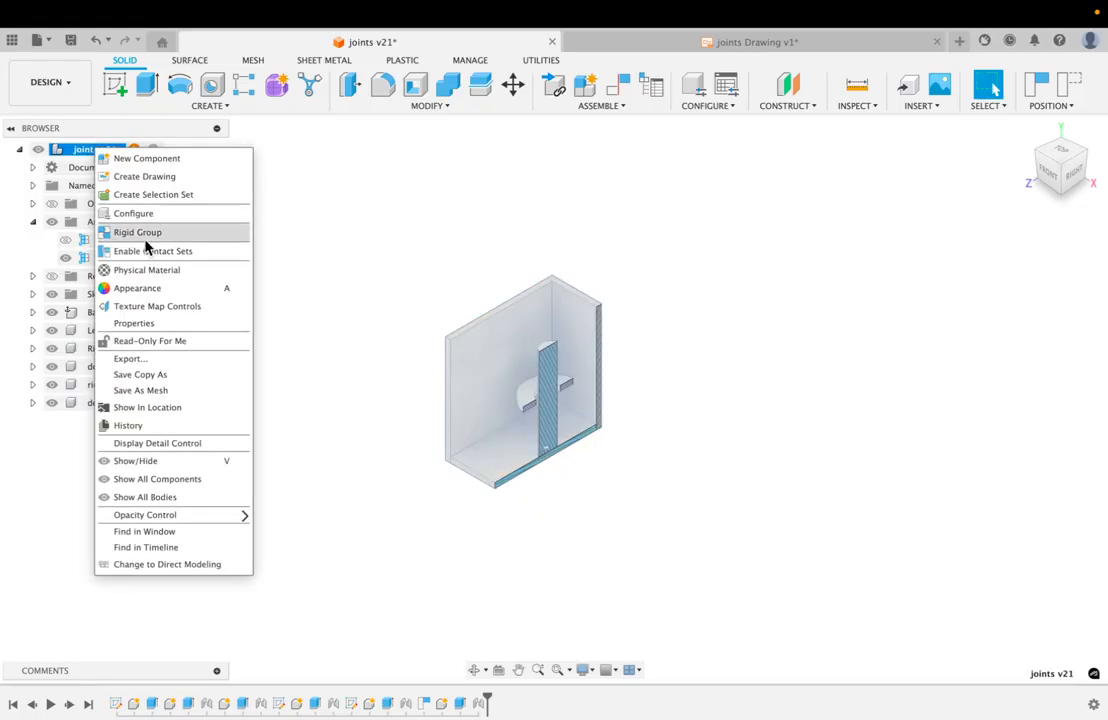
left_click(131, 178)
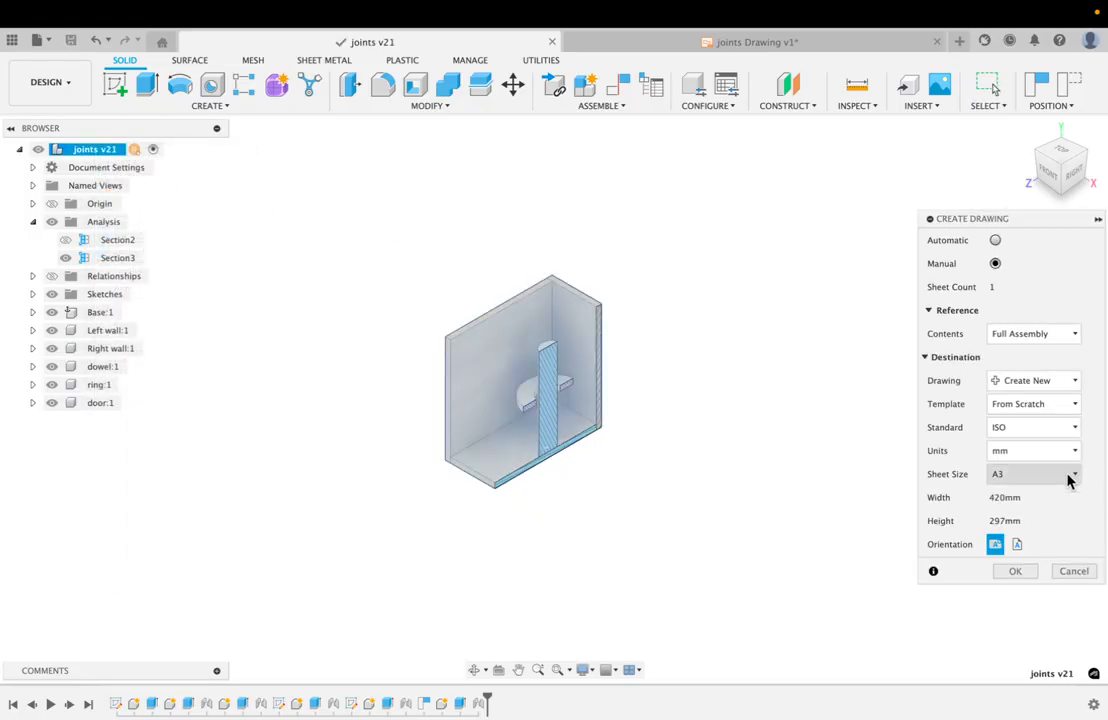
left_click(1020, 381)
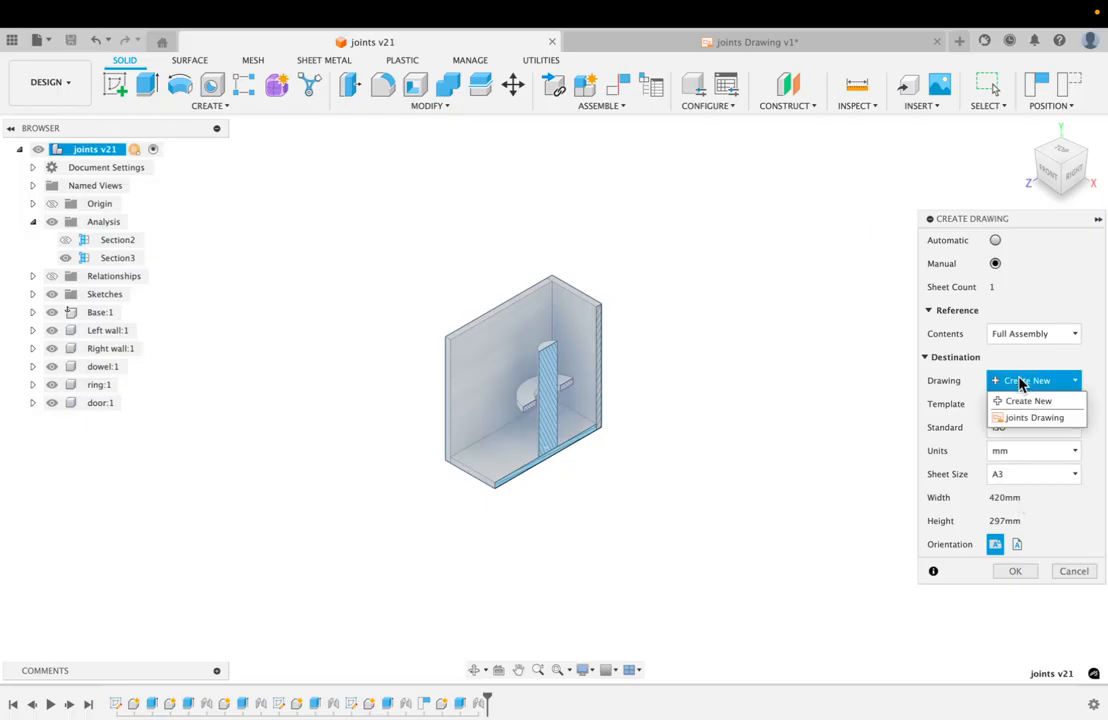
left_click(1023, 419)
left_click(1044, 413)
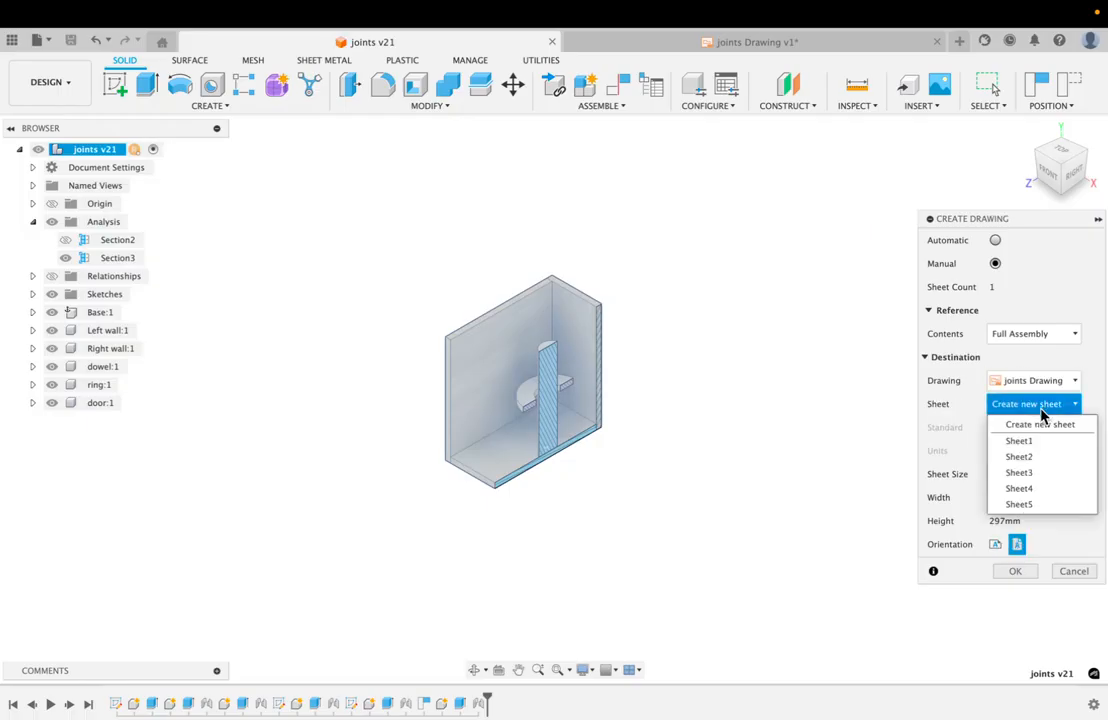
left_click(1036, 428)
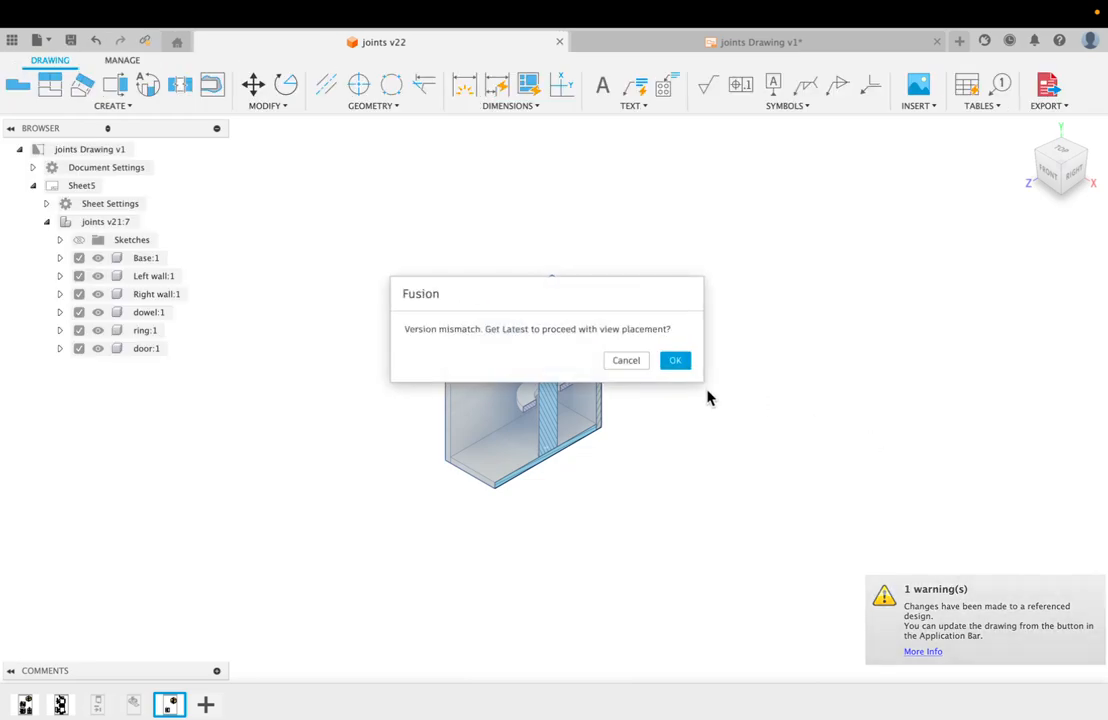
left_click(671, 360)
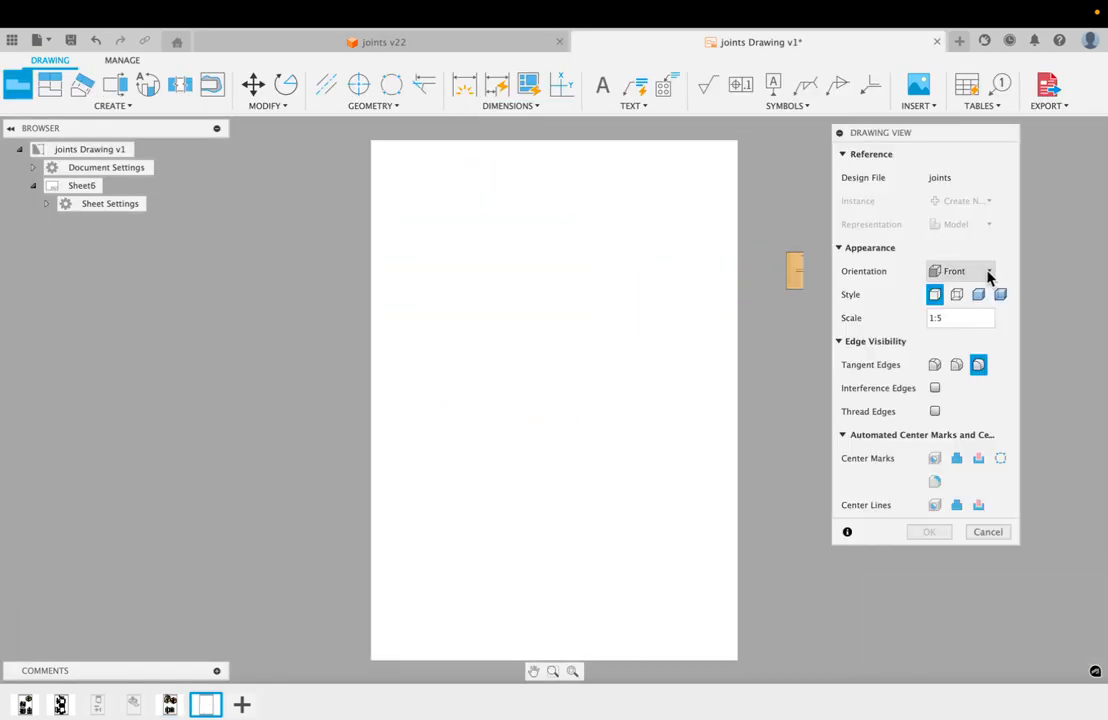
Step: Try the SW Isometric and SE Isometric orientations for the base view
left_click(988, 273)
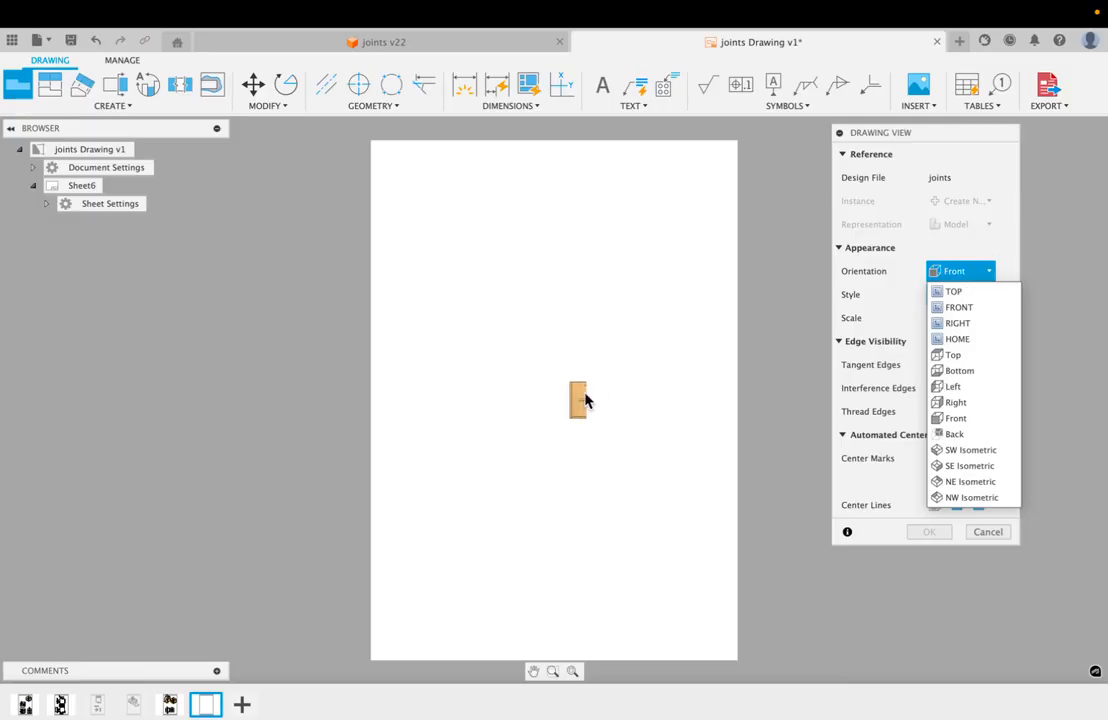
left_click(964, 455)
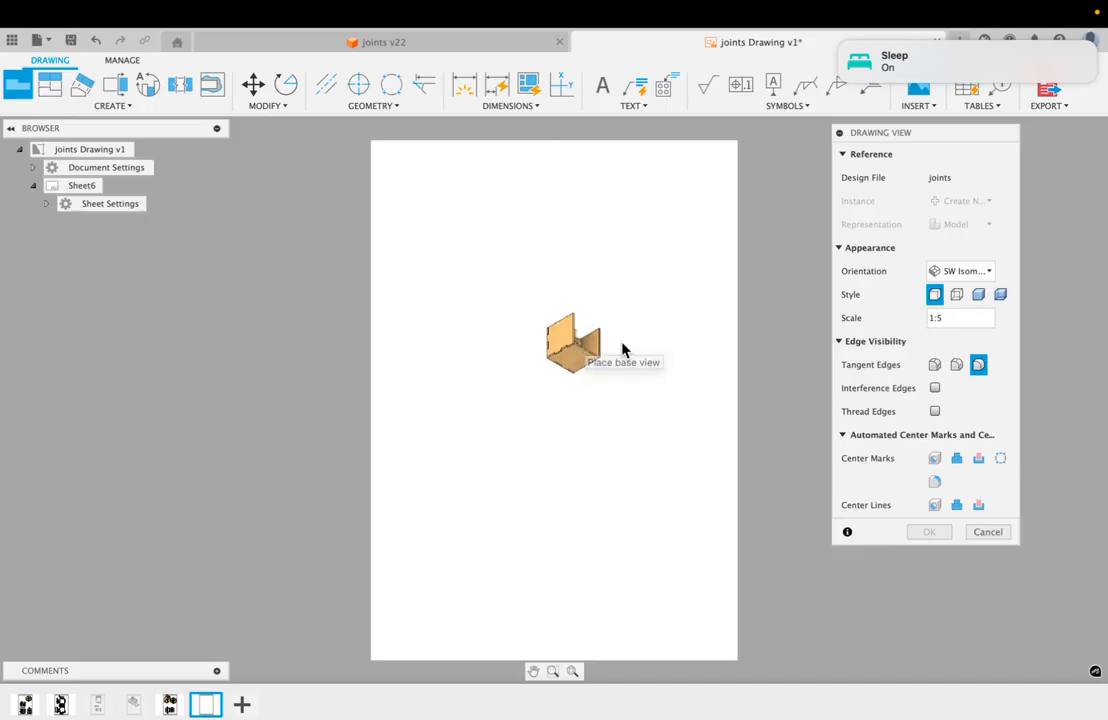
left_click(958, 271)
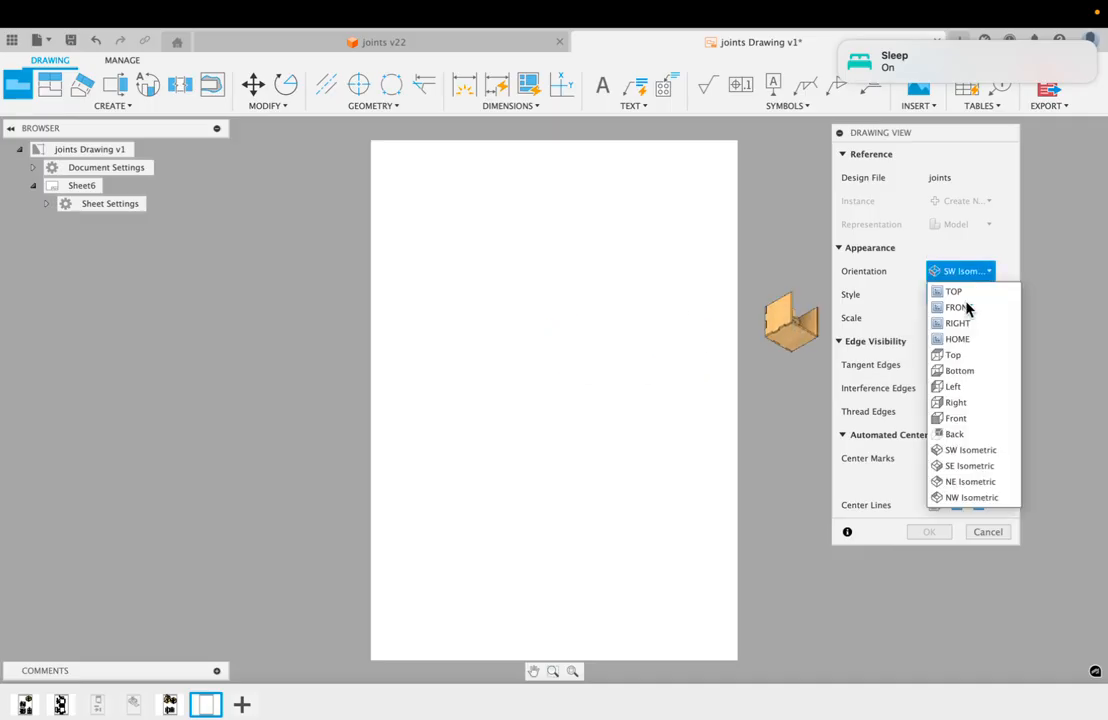
left_click(962, 466)
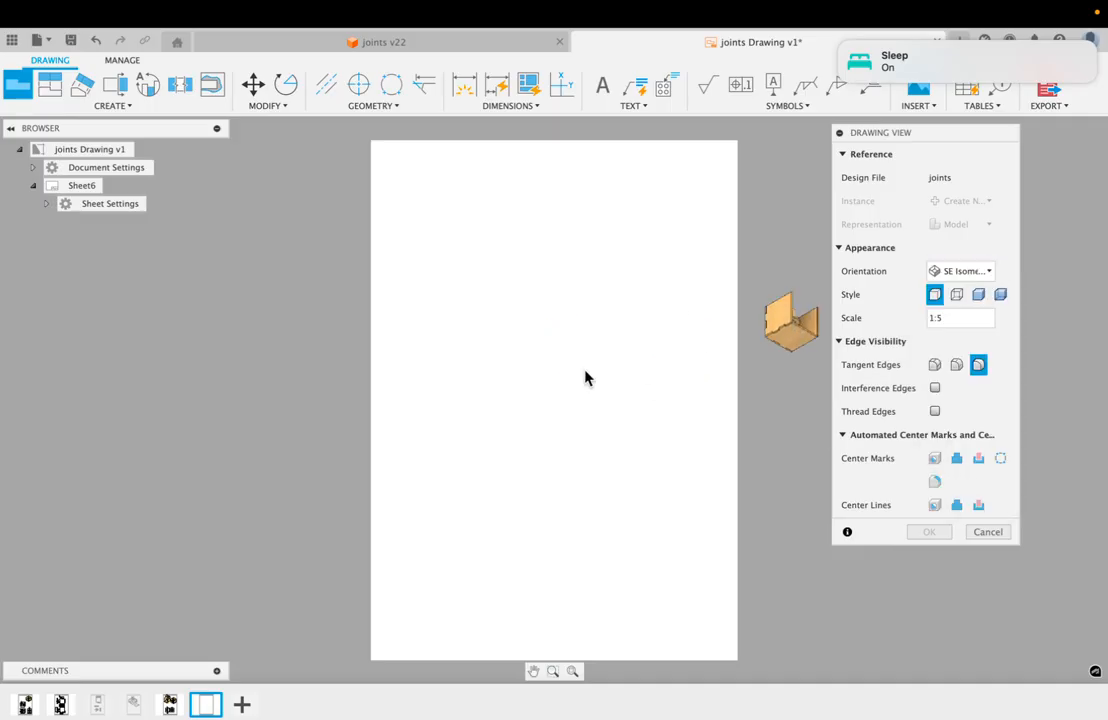
Step: Place the base view in HOME orientation at 1:5 in the upper right area of the new sheet
left_click(963, 276)
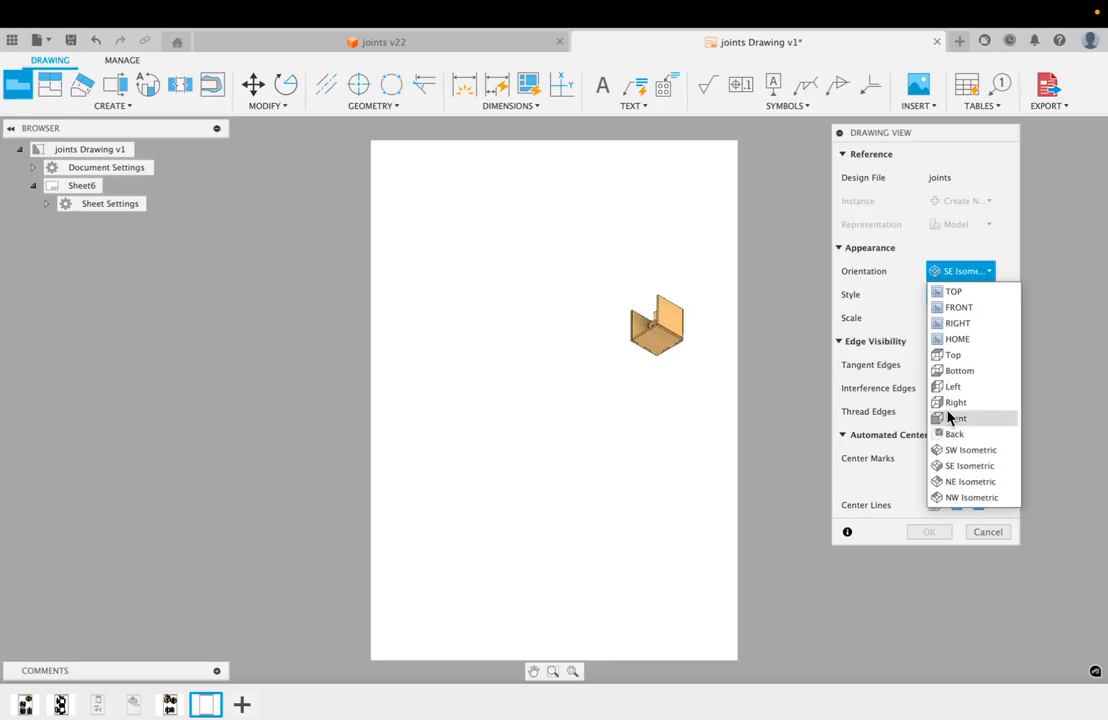
left_click(955, 339)
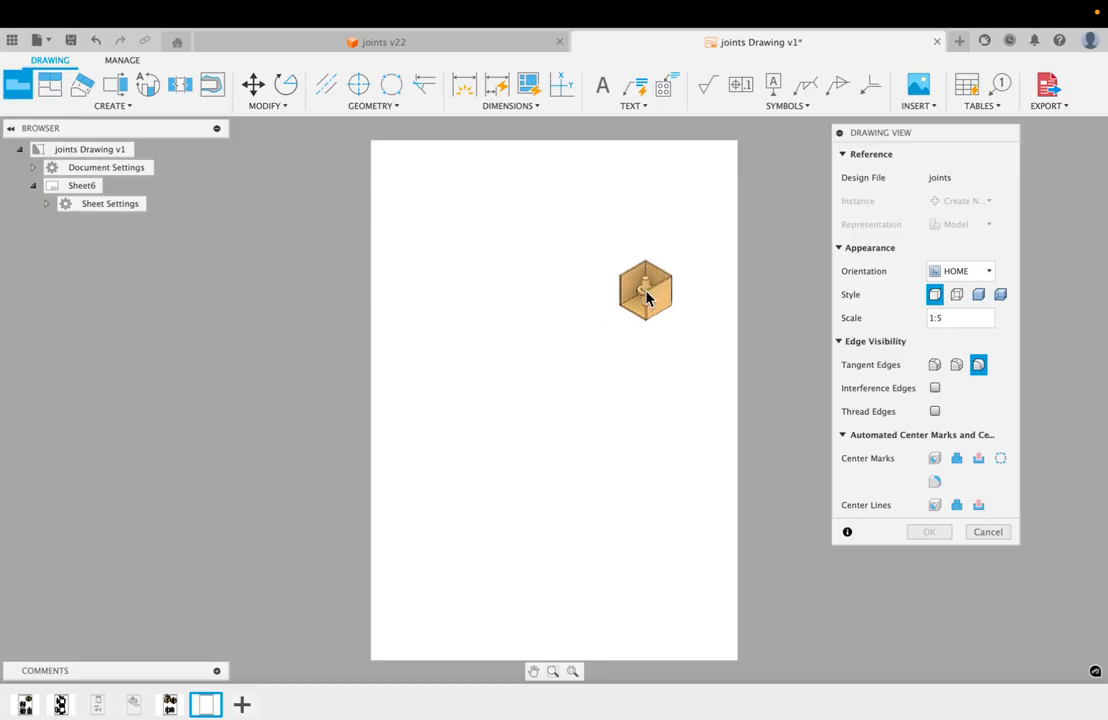
left_click(645, 296)
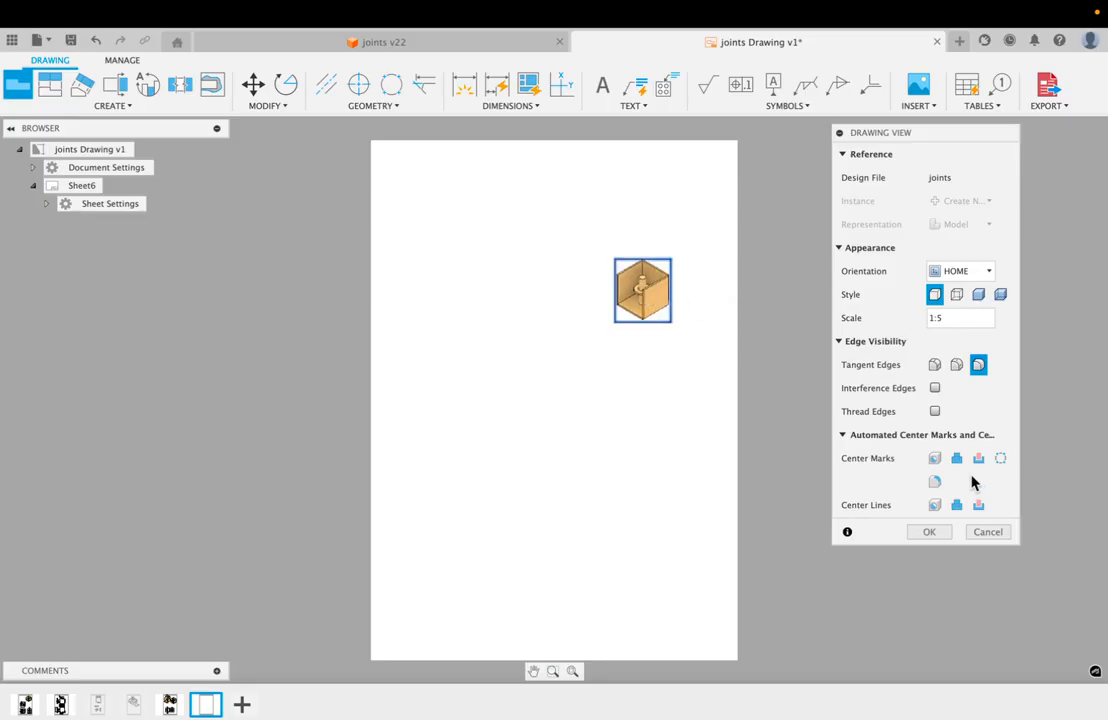
left_click(933, 531)
Step: Set the style of Sheet6's isometric base view to Shaded
scroll(630, 277, "up", 2)
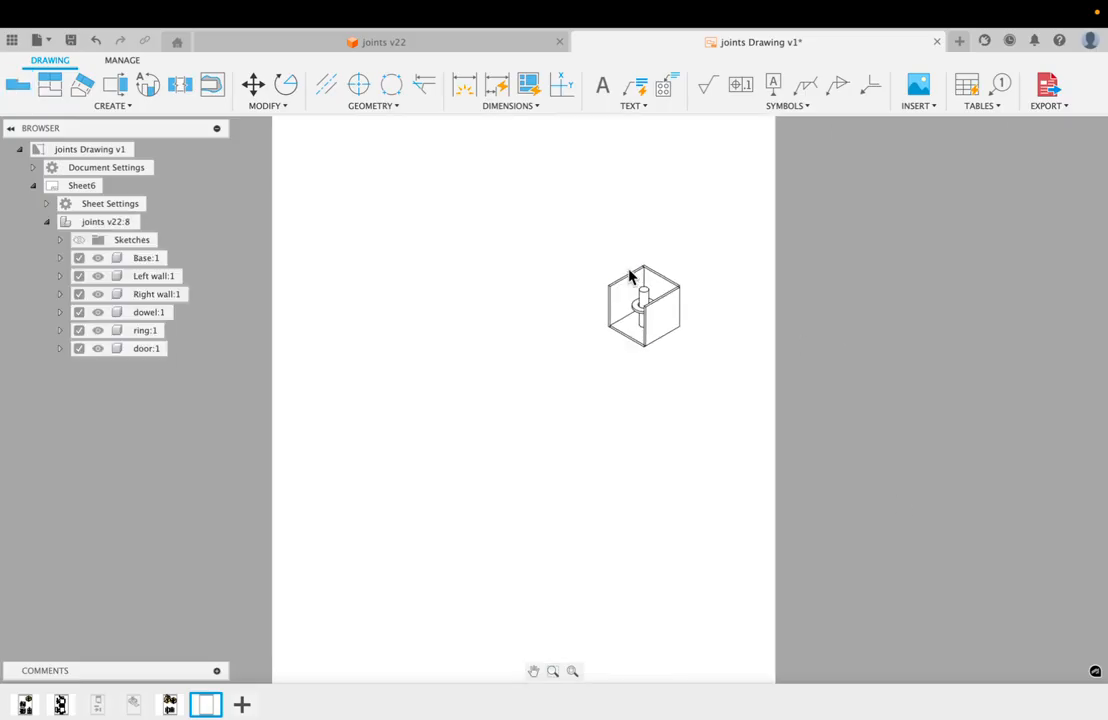
double_click(631, 275)
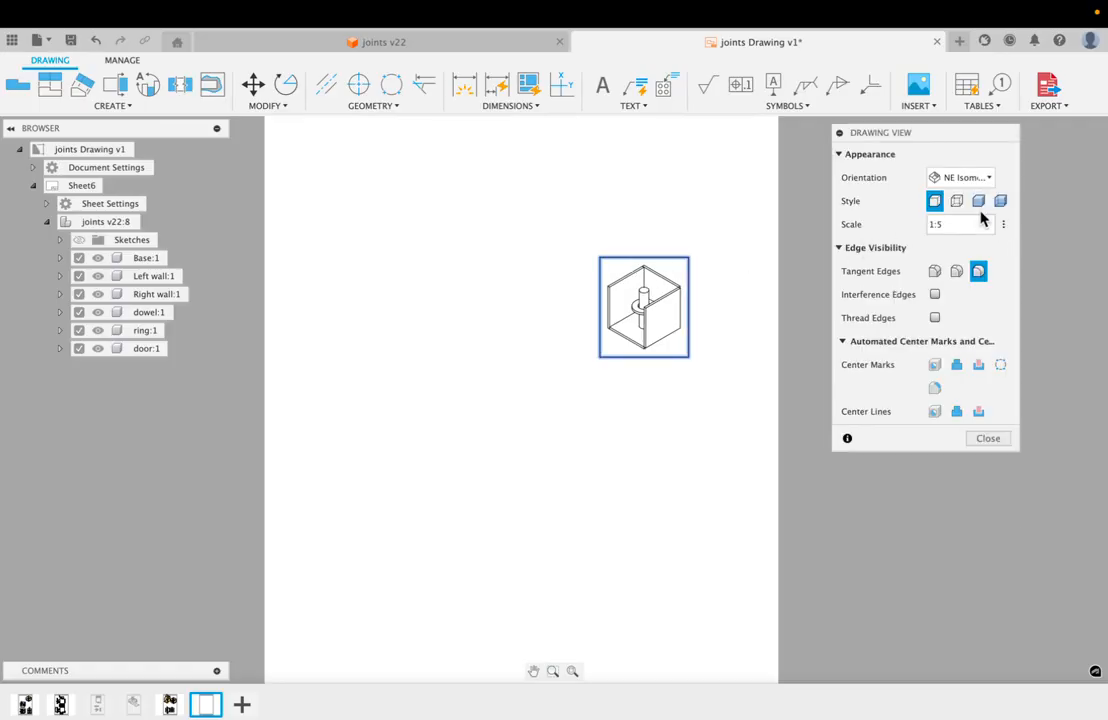
left_click(978, 201)
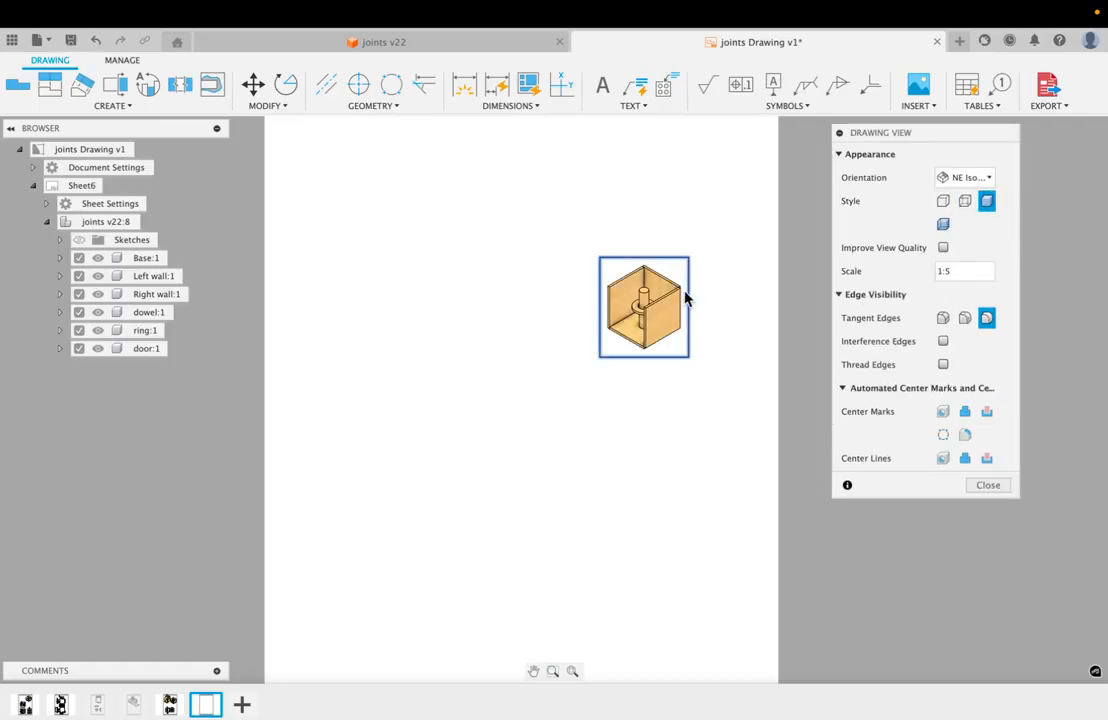
left_click(988, 486)
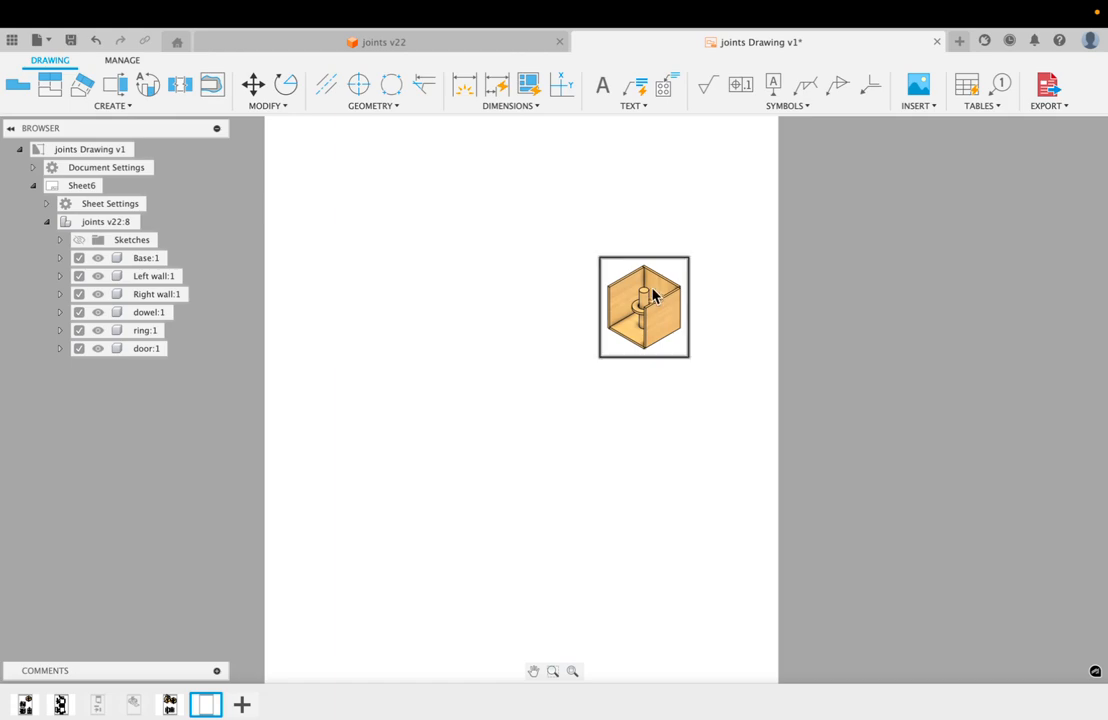
Step: Create a 1:4 circular detail view around the ring and dowel of Sheet6's isometric view and place it in the sheet's upper left area
left_click(142, 106)
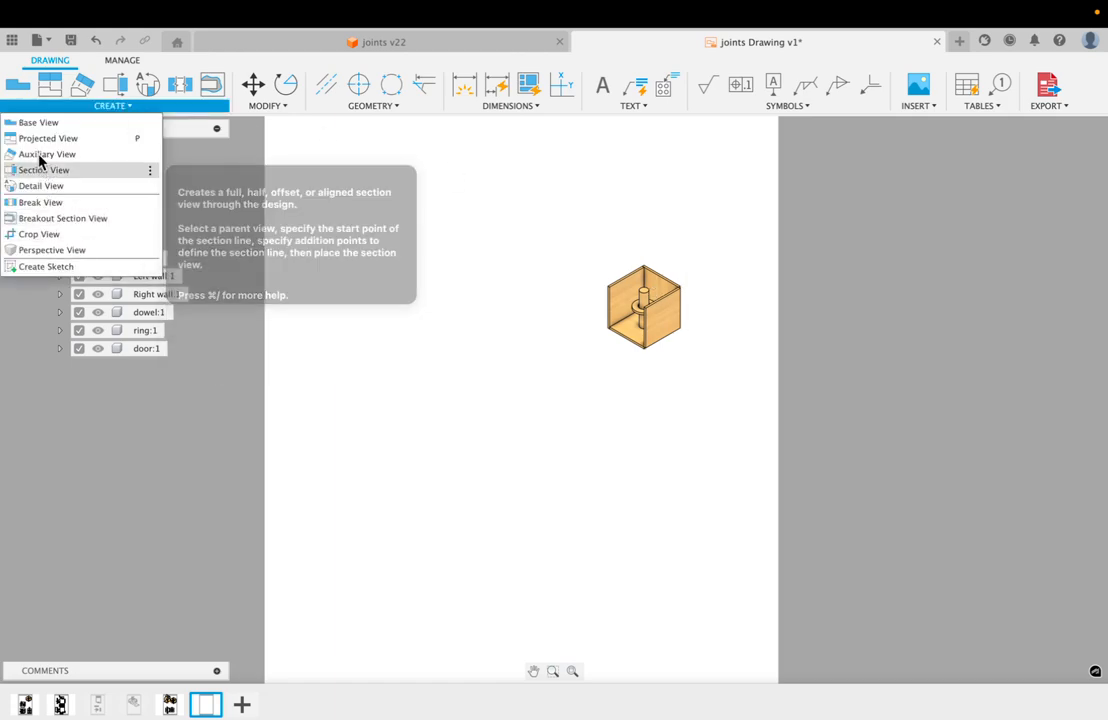
left_click(41, 186)
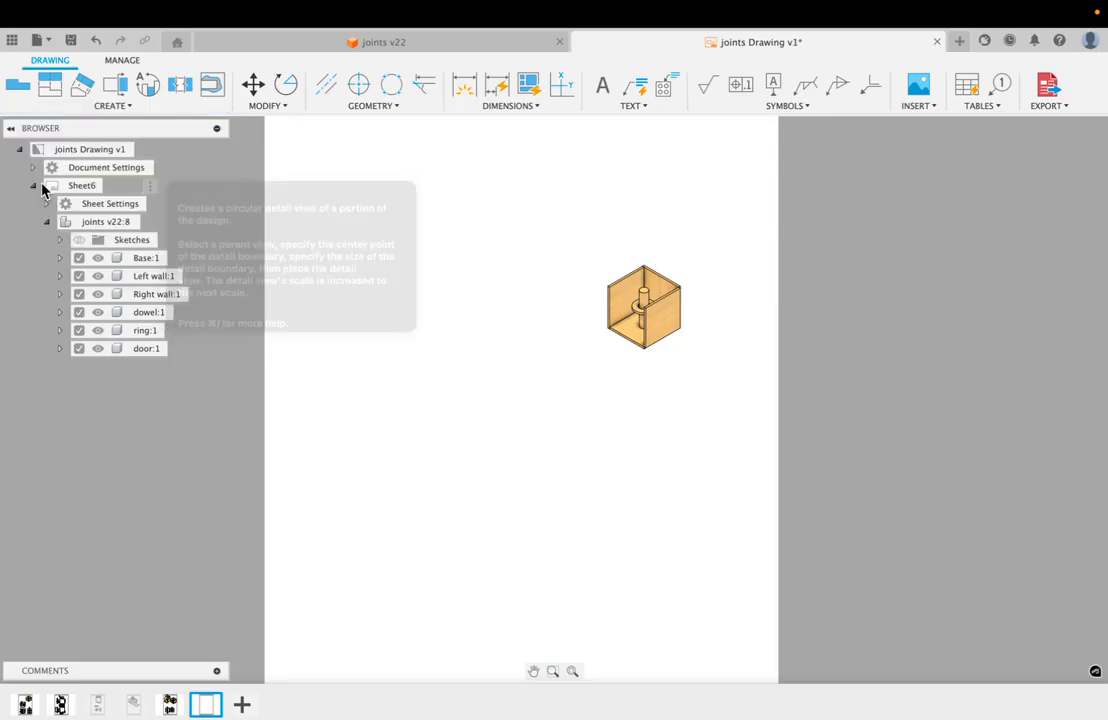
left_click(652, 305)
left_click(645, 305)
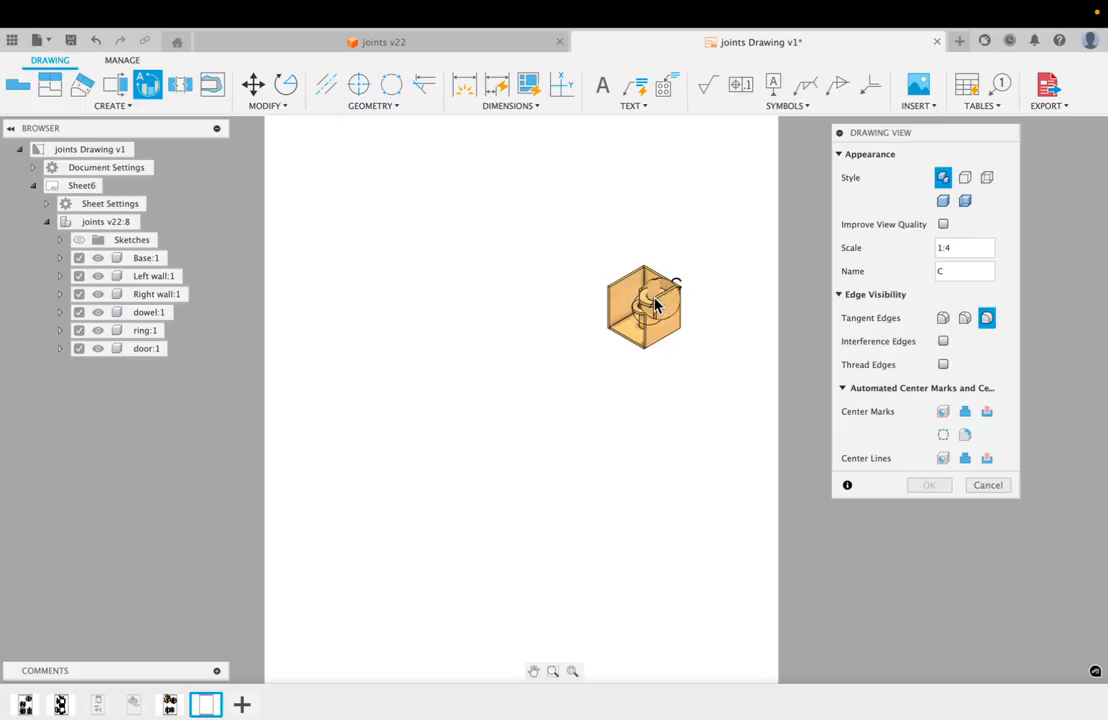
left_click(668, 308)
left_click(435, 251)
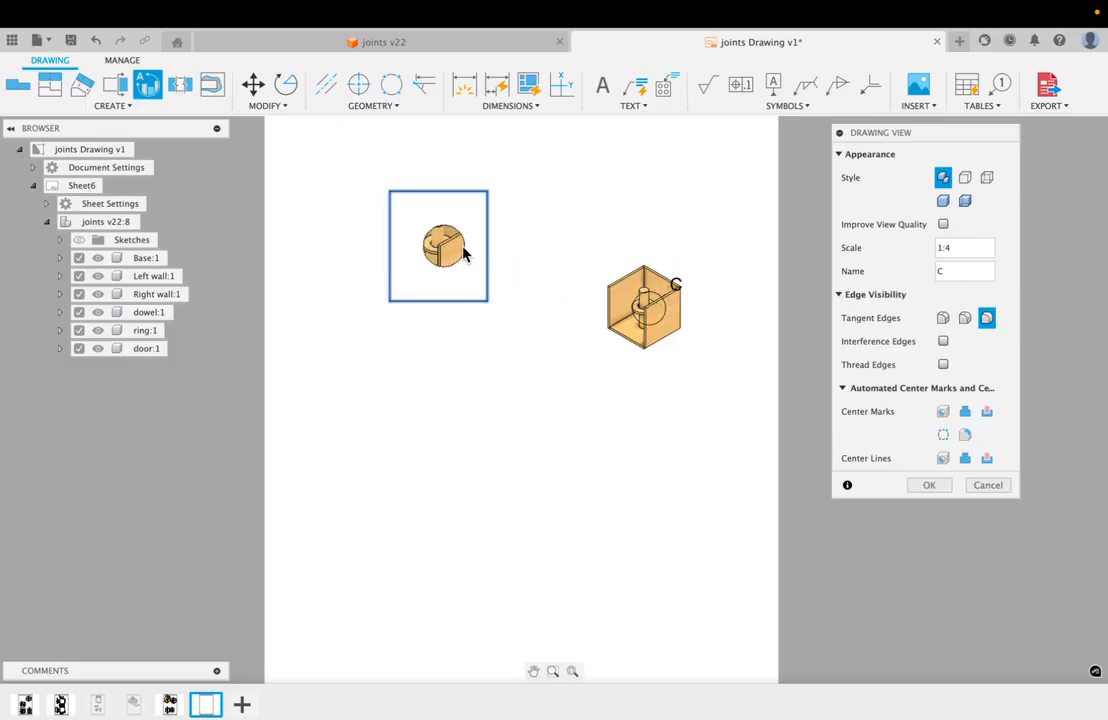
left_click(930, 486)
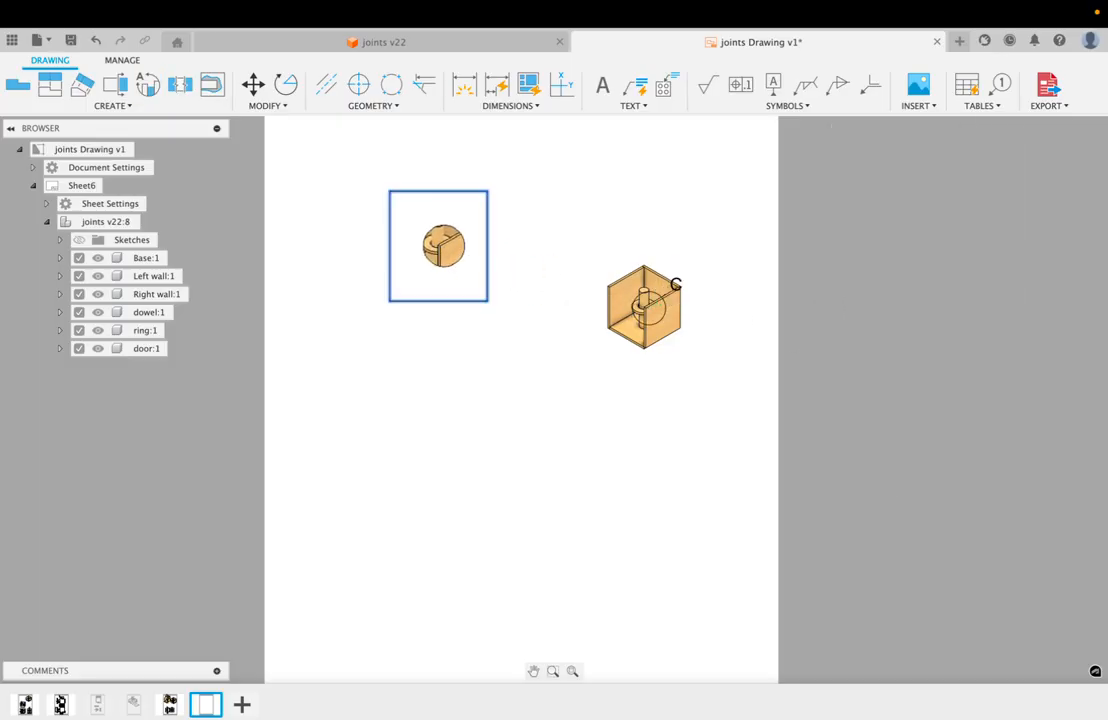
Step: Set the detail view's scale to 1:1 and move its label down to just above the circle
double_click(437, 252)
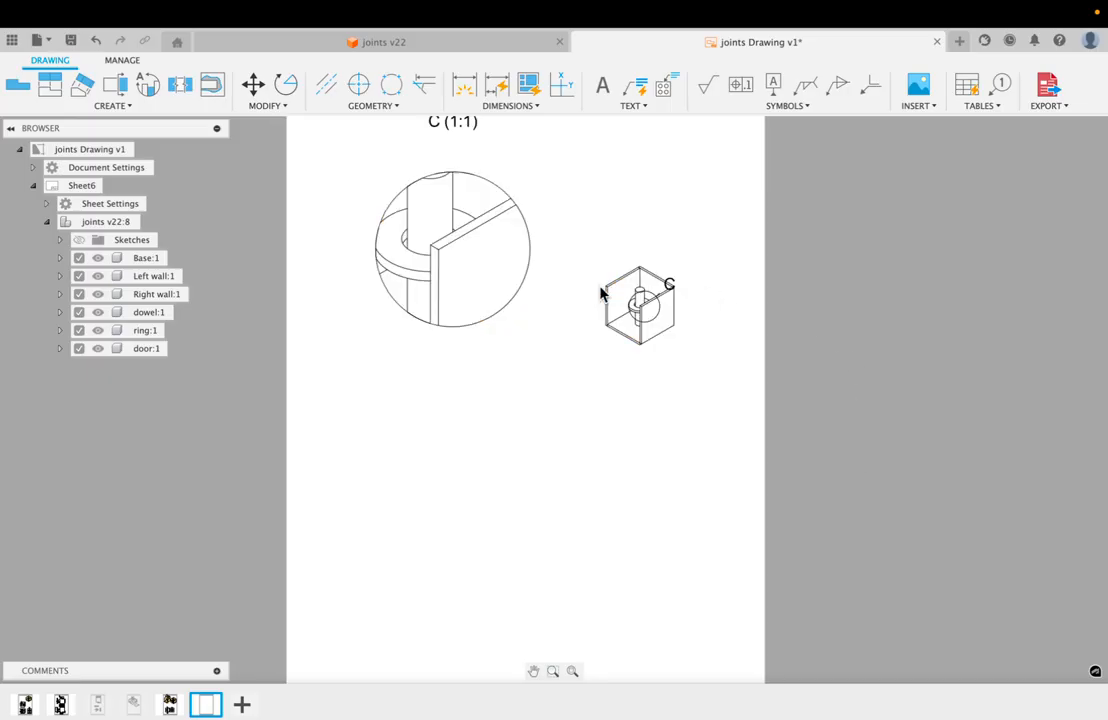
scroll(600, 289, "up", 2)
left_click(464, 159)
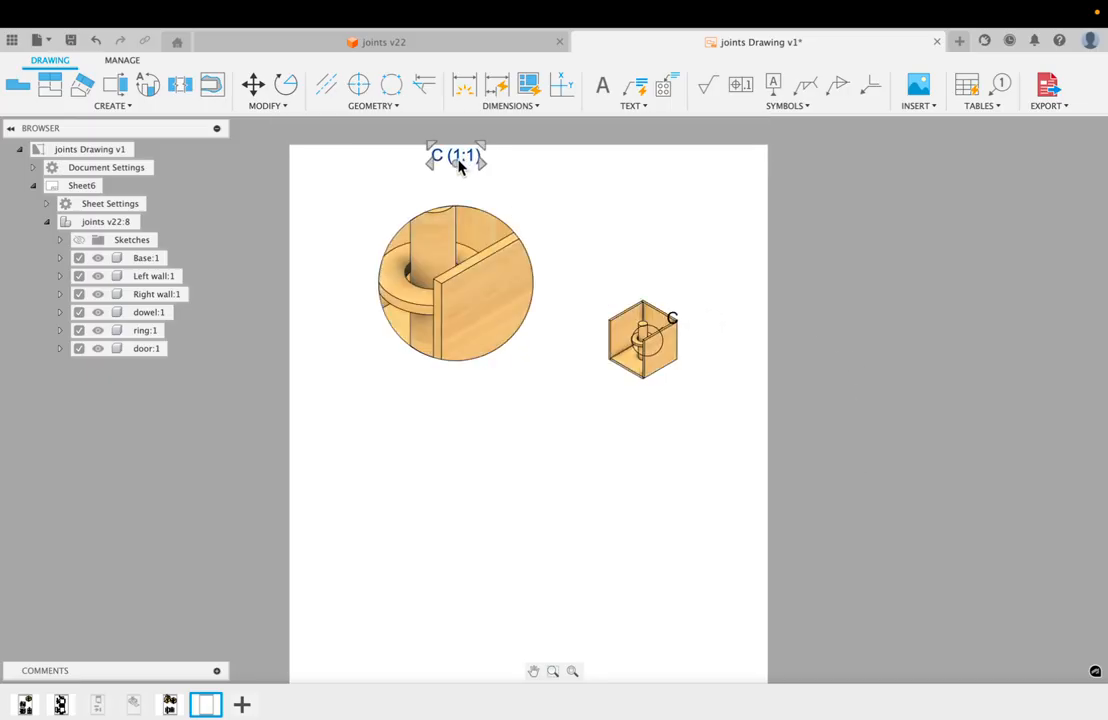
left_click_drag(459, 166, 456, 198)
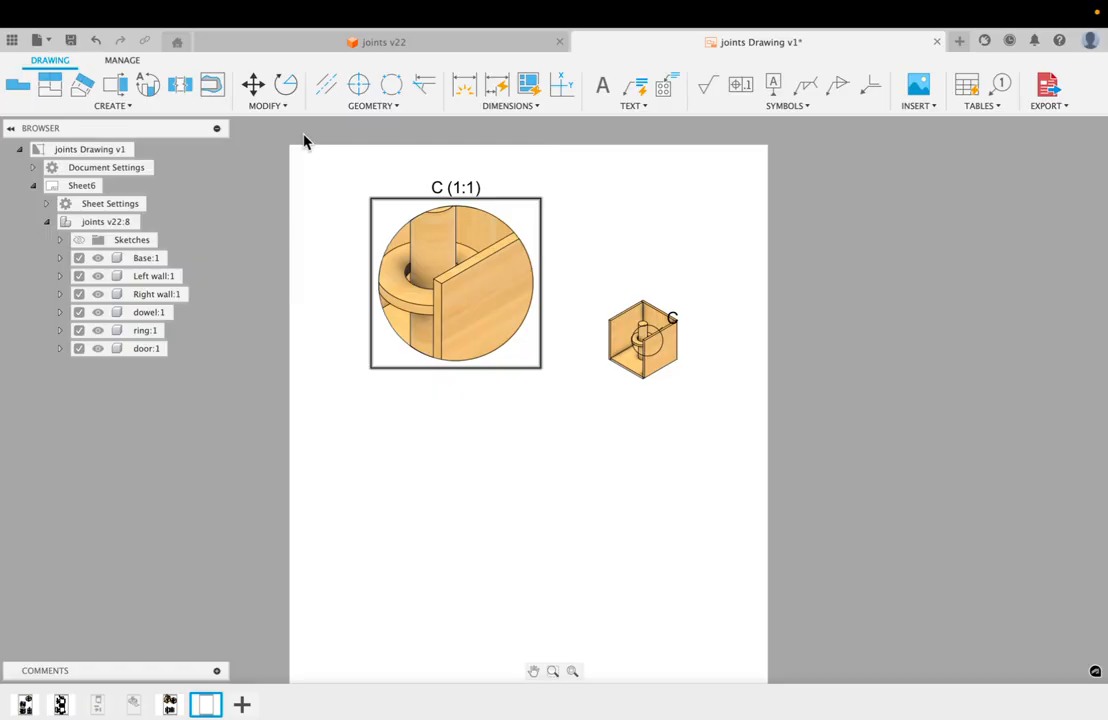
left_click(74, 106)
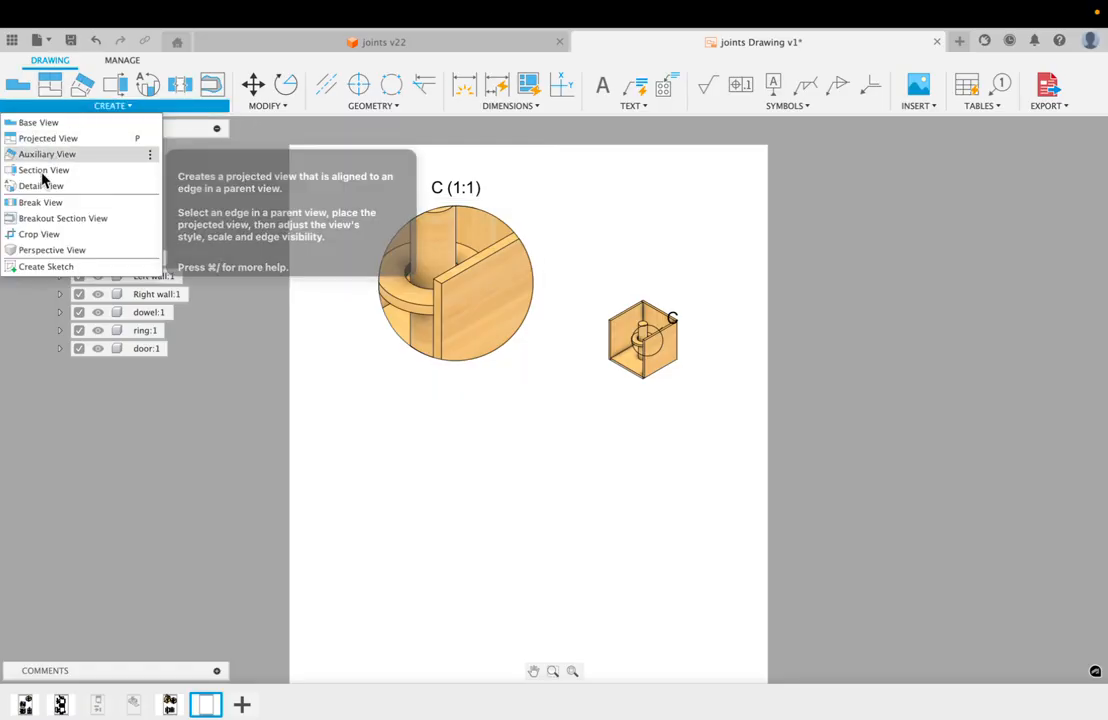
left_click(52, 256)
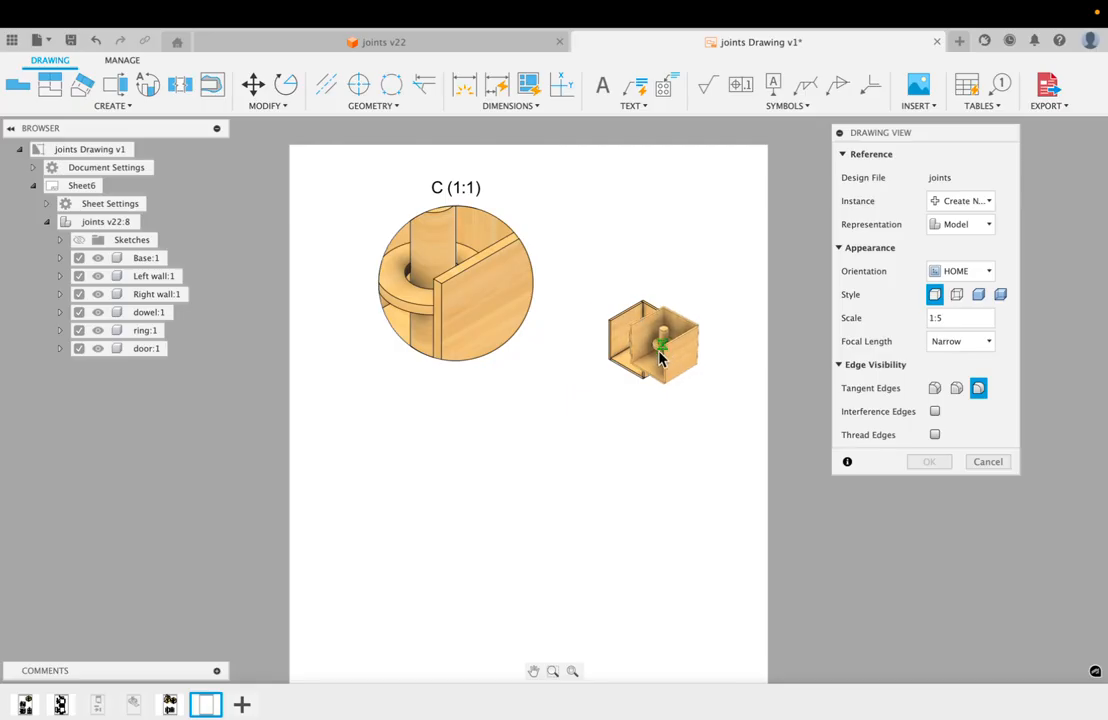
left_click(533, 467)
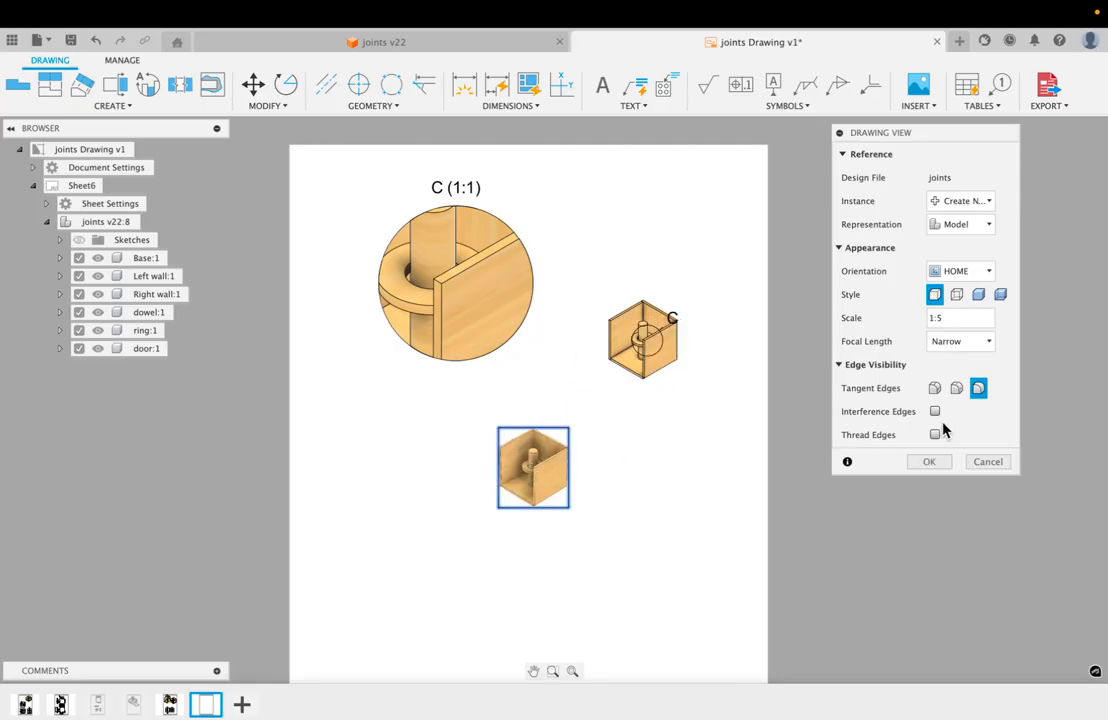
left_click(986, 462)
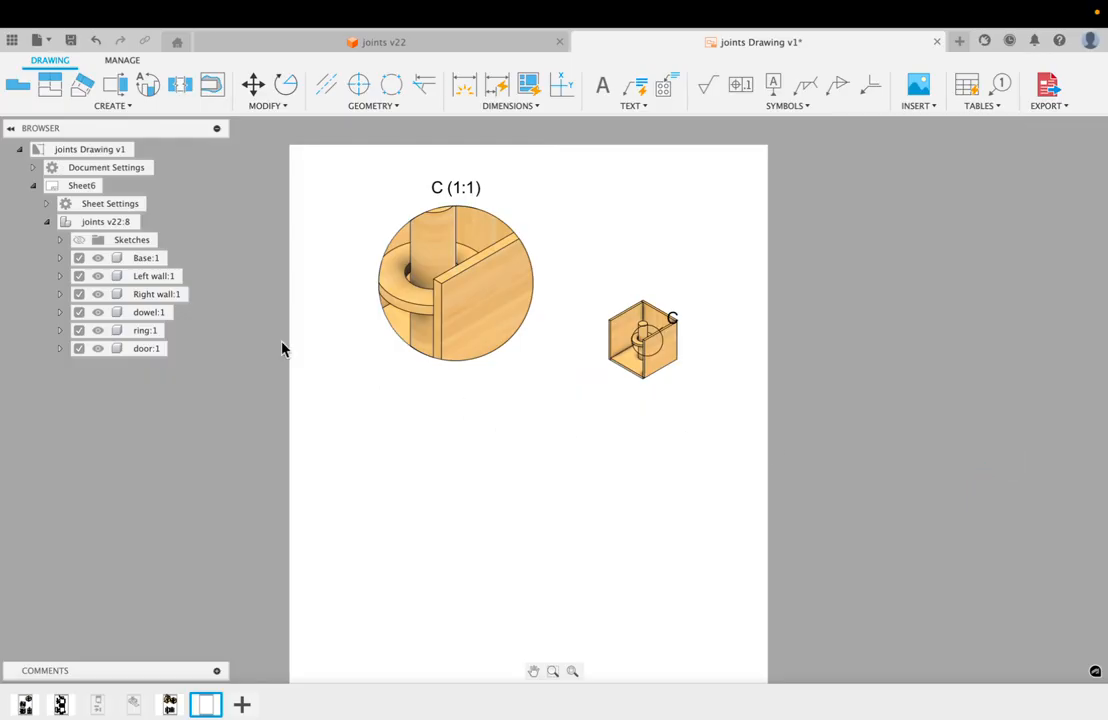
Step: Switch to Sheet1 and select the dimensioned front view of the box as the parent for an auxiliary view
left_click(108, 106)
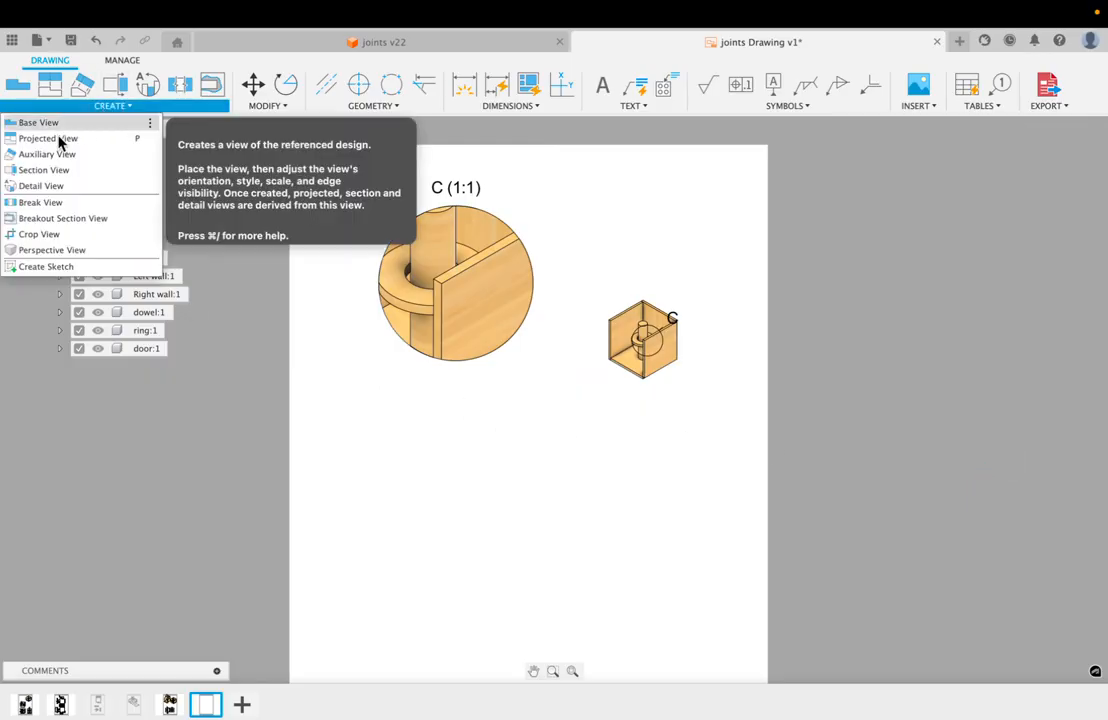
left_click(42, 154)
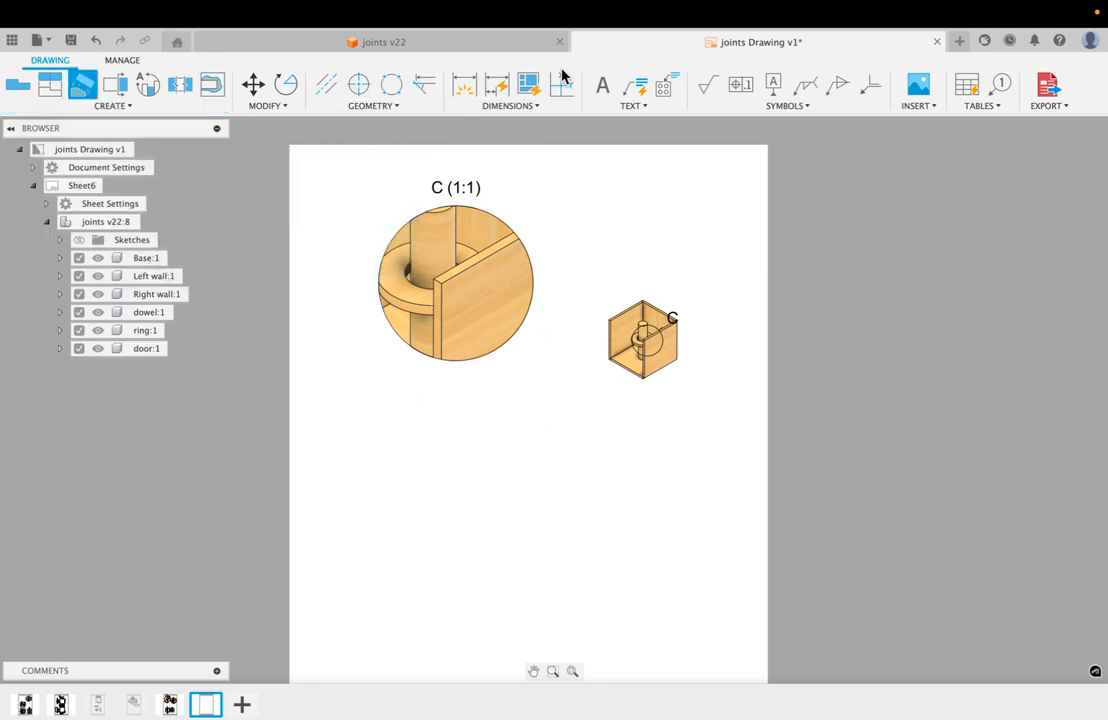
left_click(28, 704)
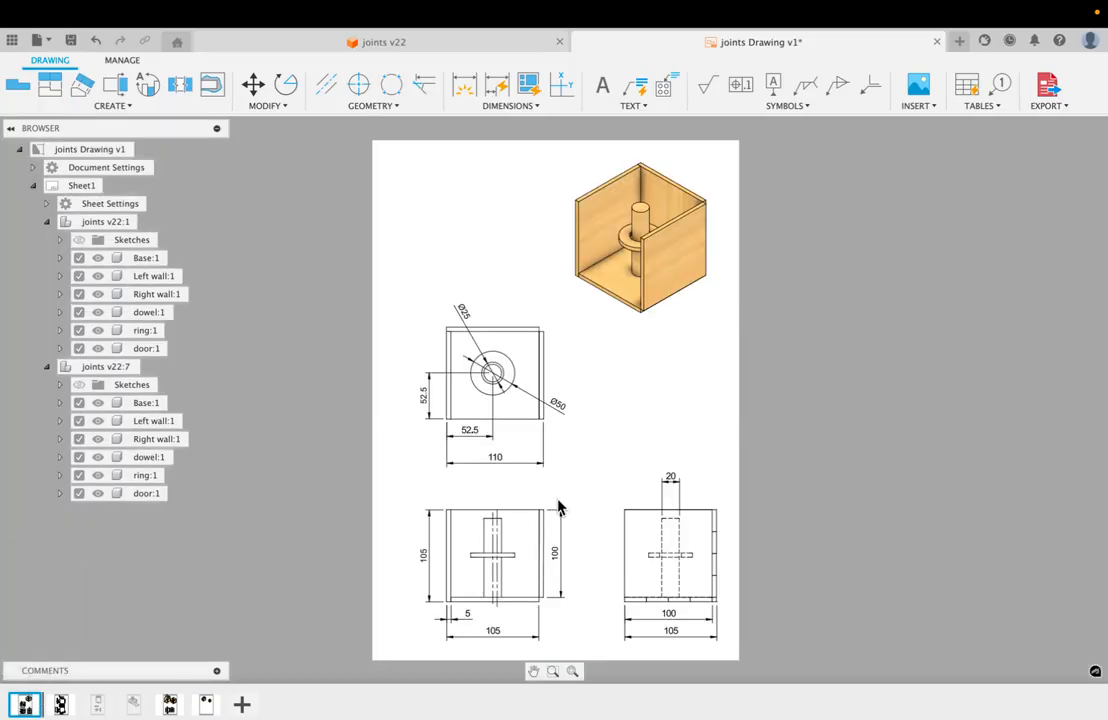
left_click(540, 522)
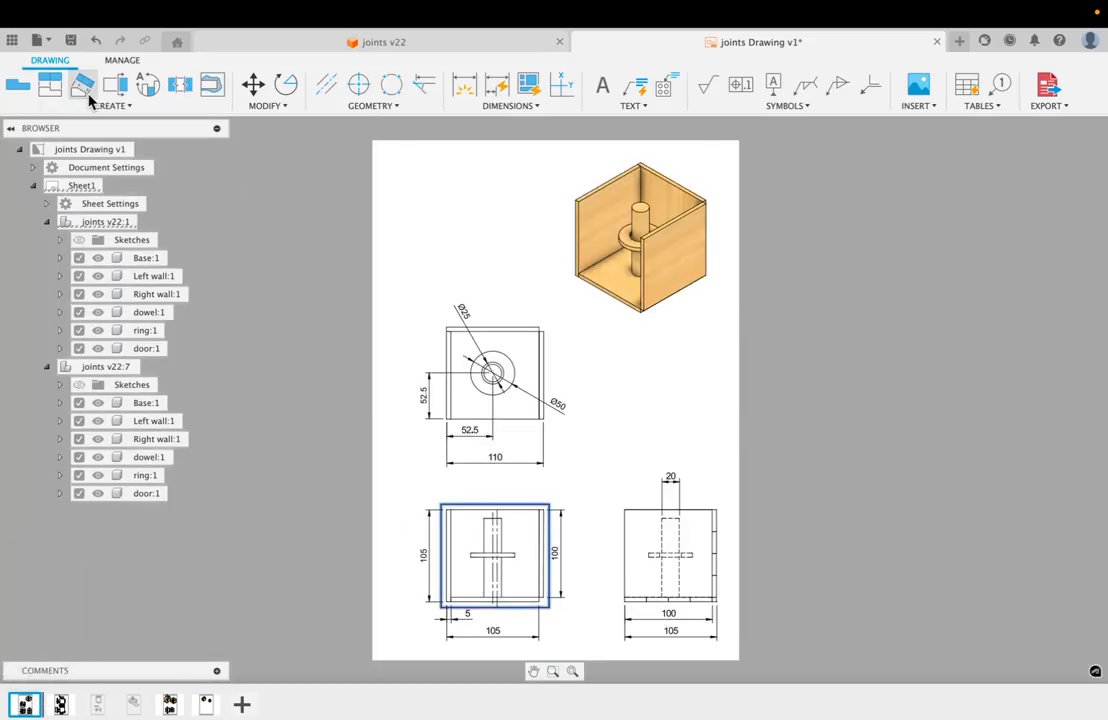